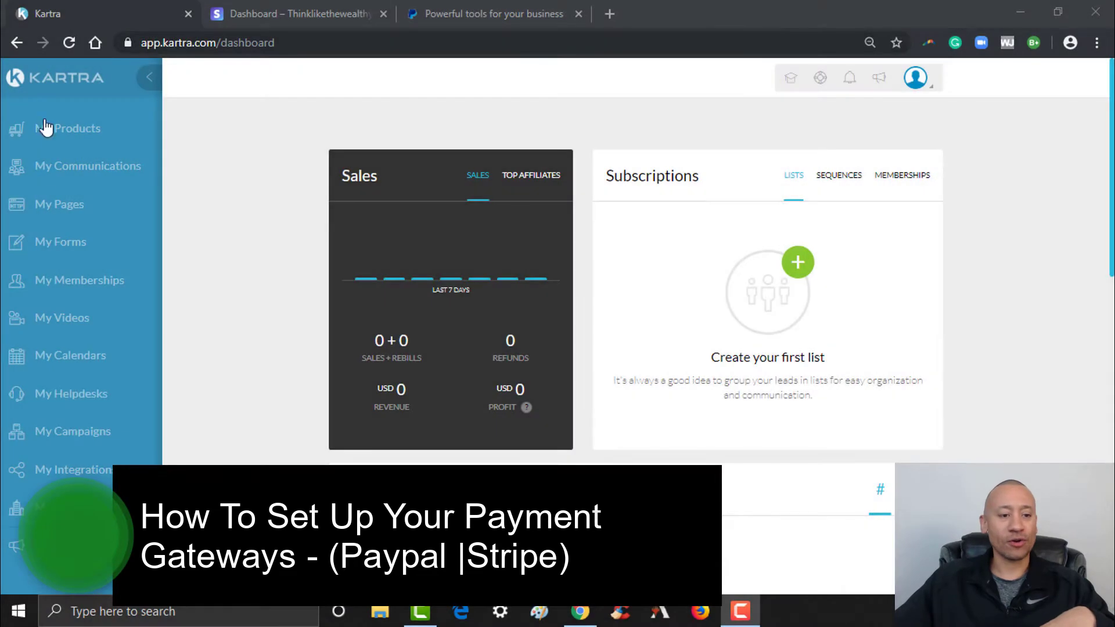
Start a new integration for Stripe from Kartra's integrations list.
{"action": "left_click", "coordinate": [65, 480]}
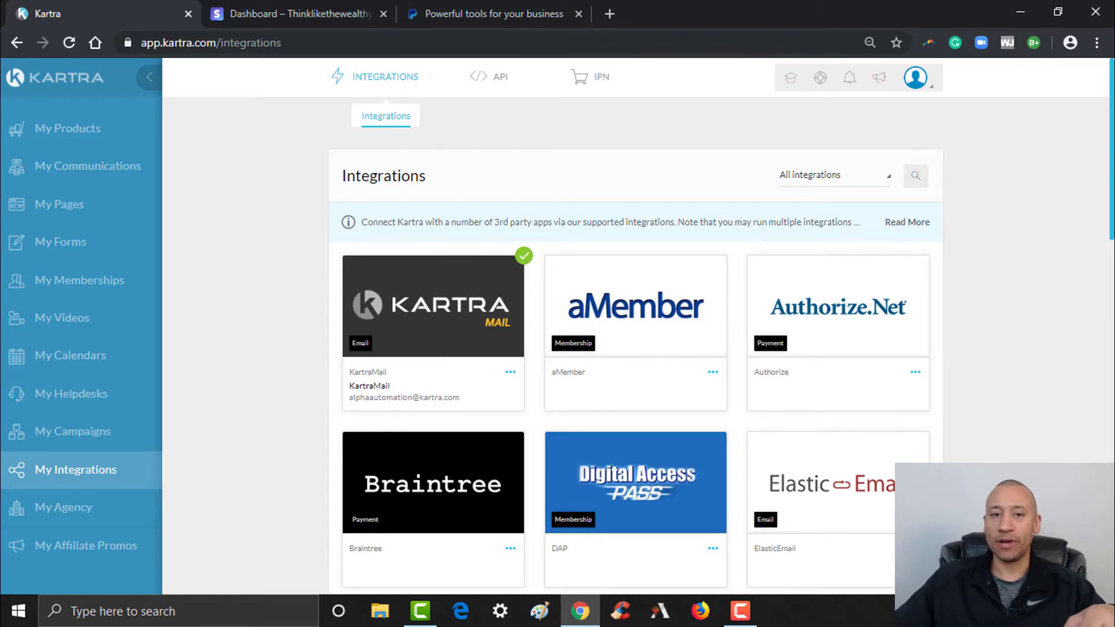
{"action": "scroll", "coordinate": [635, 323], "scroll_direction": "down", "scroll_amount": 1}
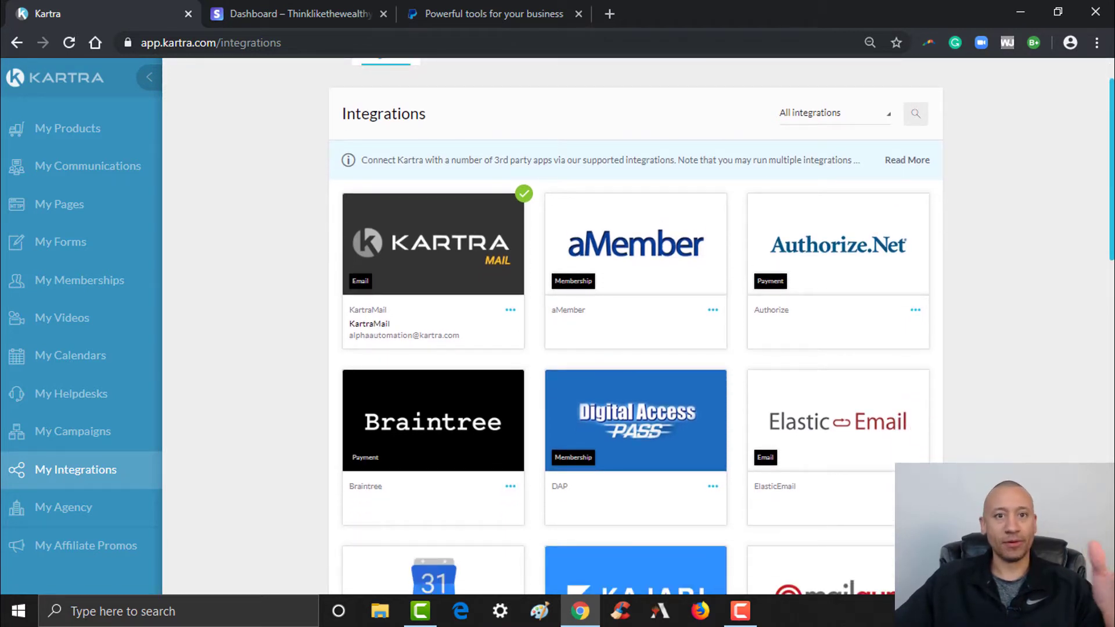
{"action": "scroll", "coordinate": [636, 323], "scroll_direction": "down", "scroll_amount": 3}
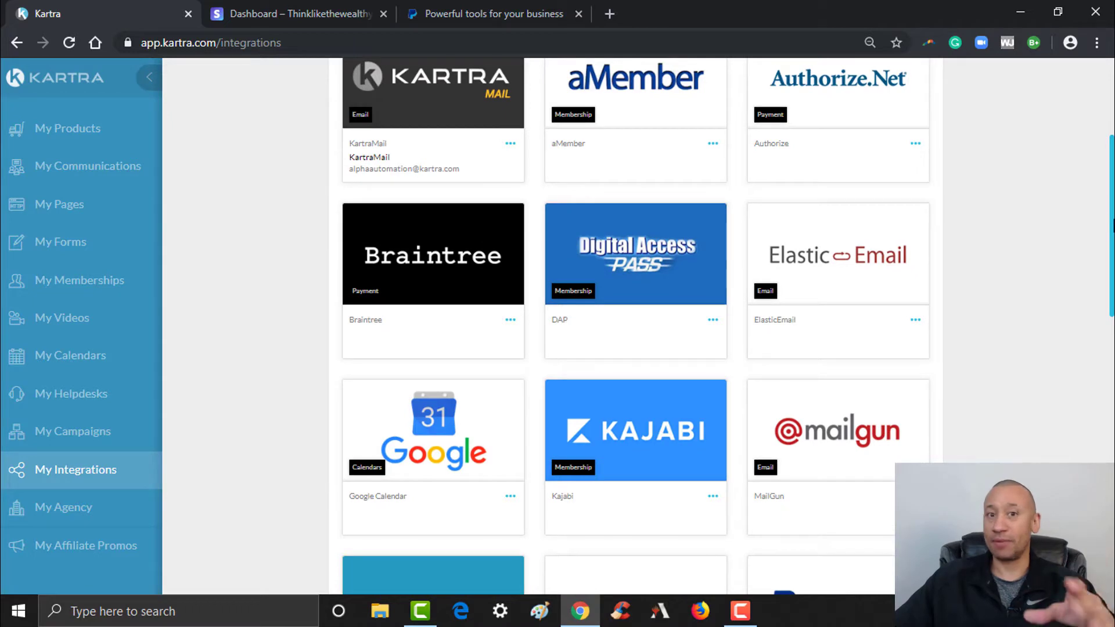
{"action": "scroll", "coordinate": [636, 324], "scroll_direction": "down", "scroll_amount": 5}
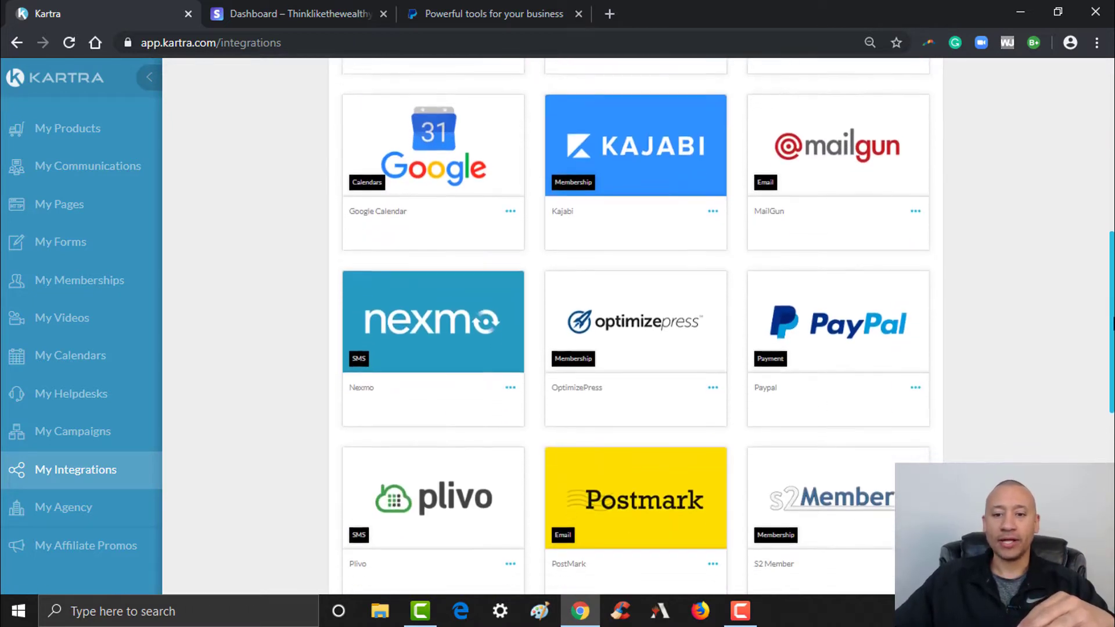
{"action": "scroll", "coordinate": [635, 324], "scroll_direction": "up", "scroll_amount": 3}
{"action": "scroll", "coordinate": [636, 324], "scroll_direction": "down", "scroll_amount": 6}
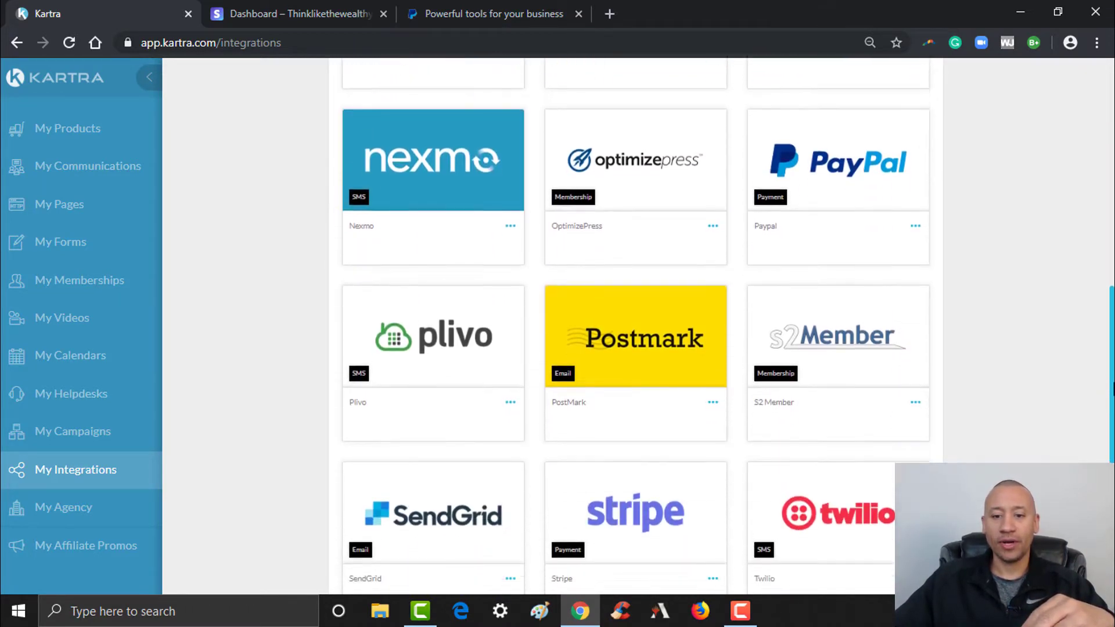
{"action": "scroll", "coordinate": [1070, 399], "scroll_direction": "down", "scroll_amount": 2}
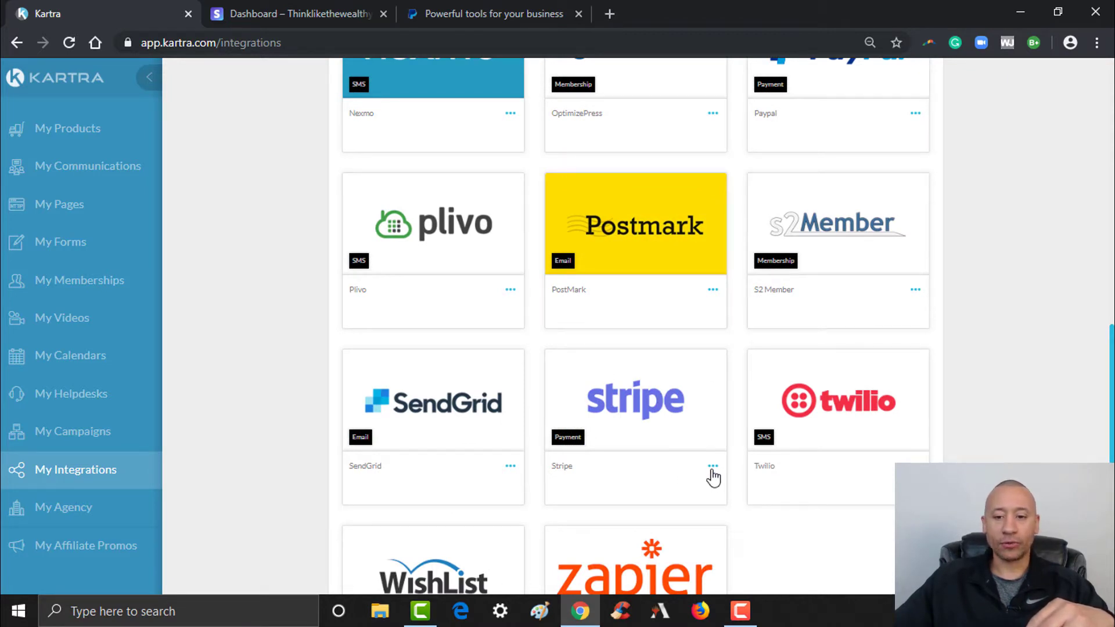
{"action": "left_click", "coordinate": [714, 468]}
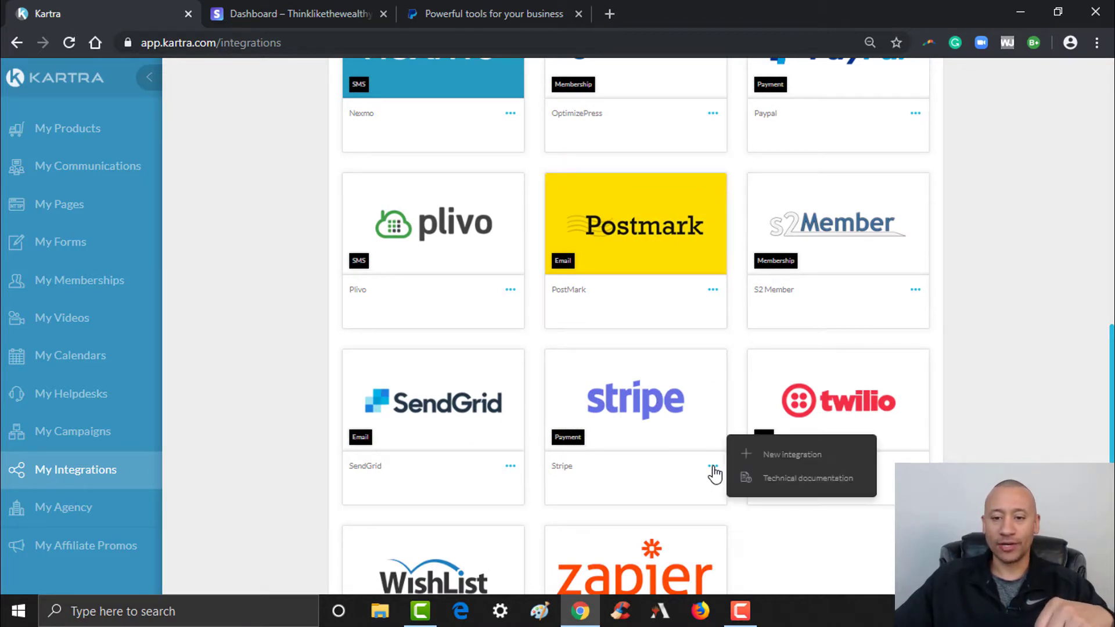
{"action": "left_click", "coordinate": [777, 459]}
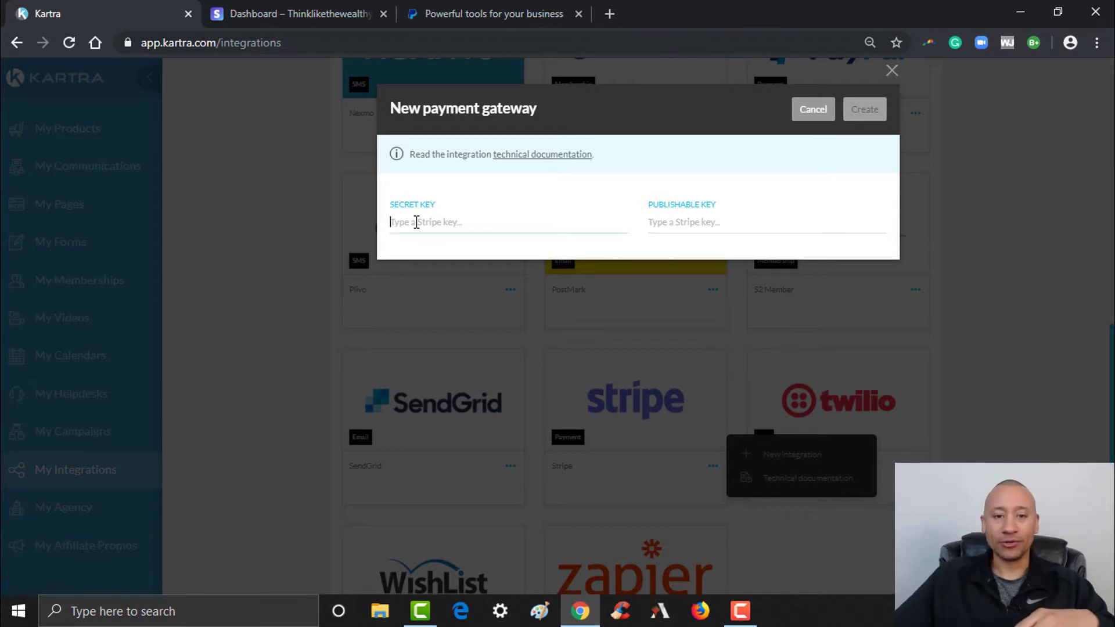
{"action": "left_click", "coordinate": [718, 228]}
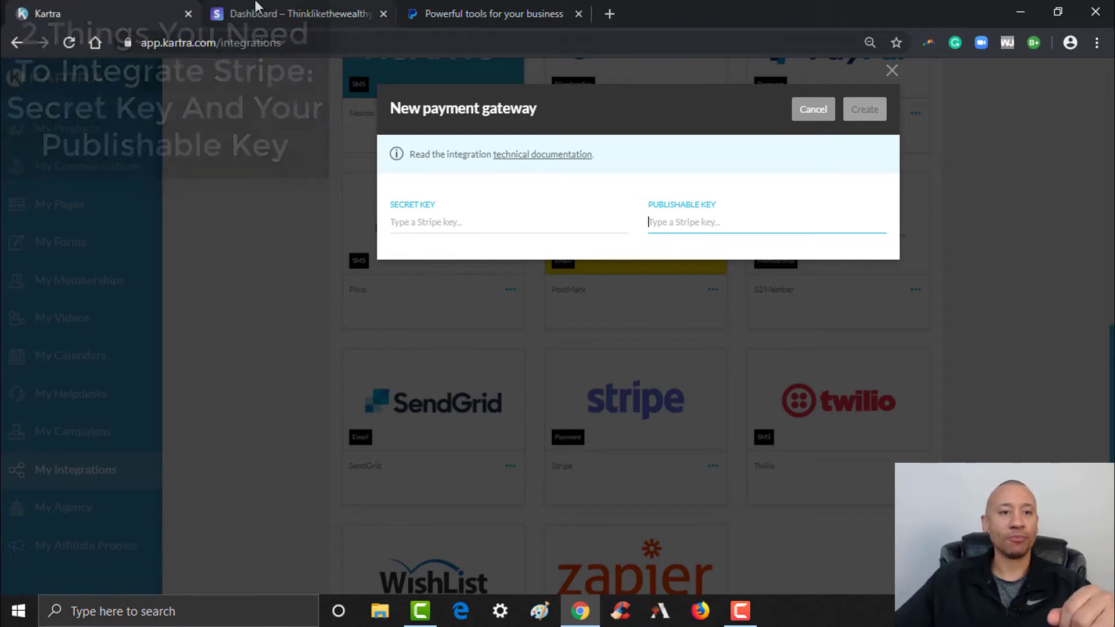
Switch to the Stripe dashboard and open the developer API keys page.
{"action": "left_click", "coordinate": [321, 15]}
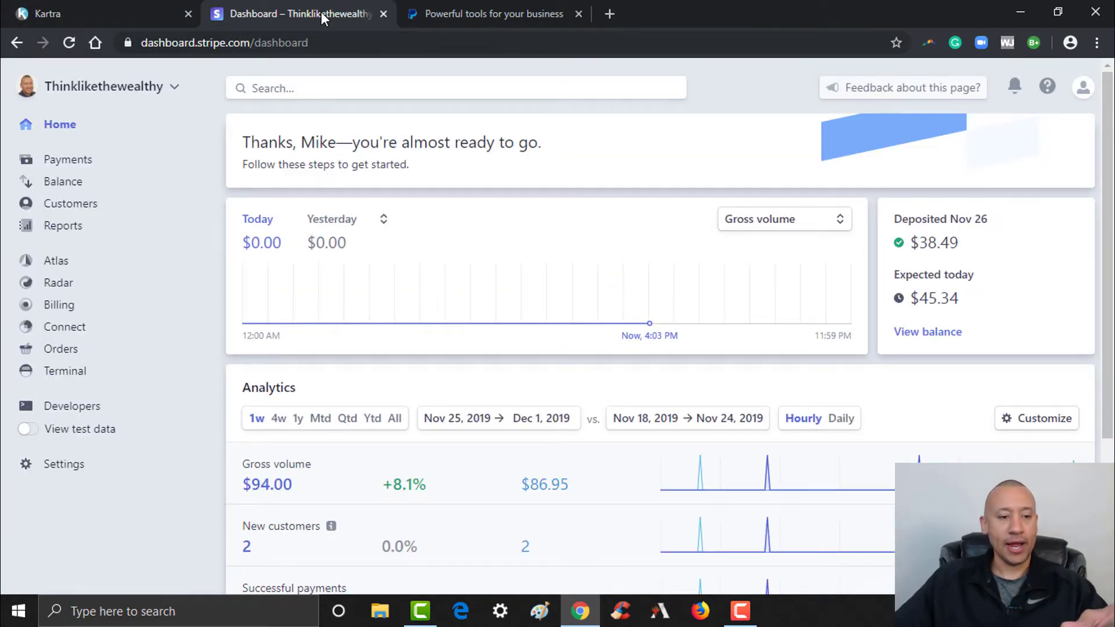
{"action": "left_click", "coordinate": [71, 412]}
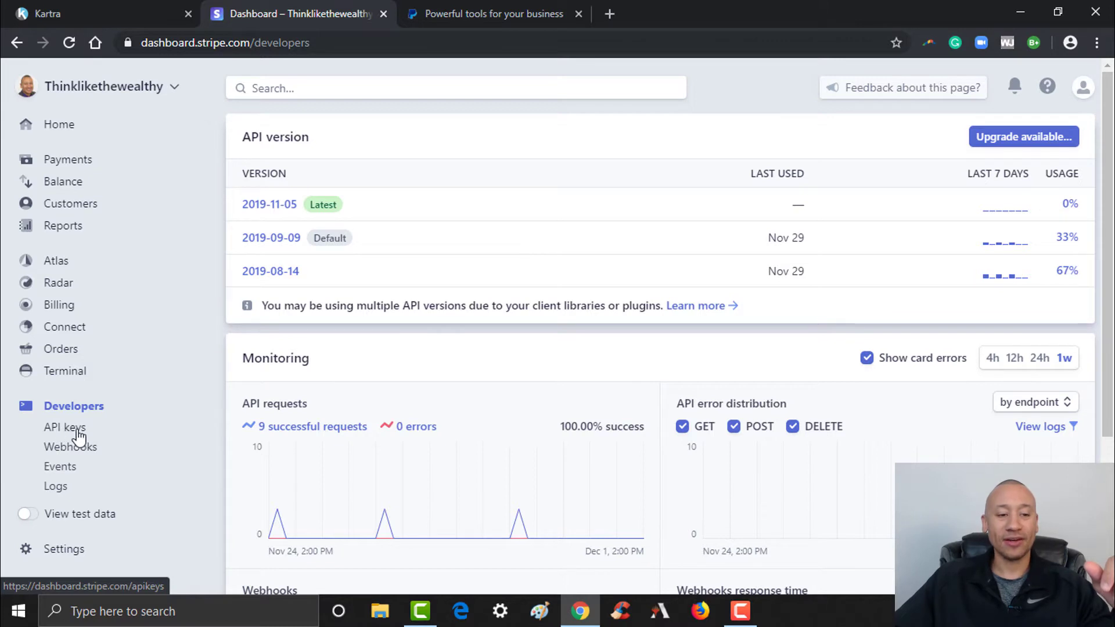
{"action": "left_click", "coordinate": [79, 436]}
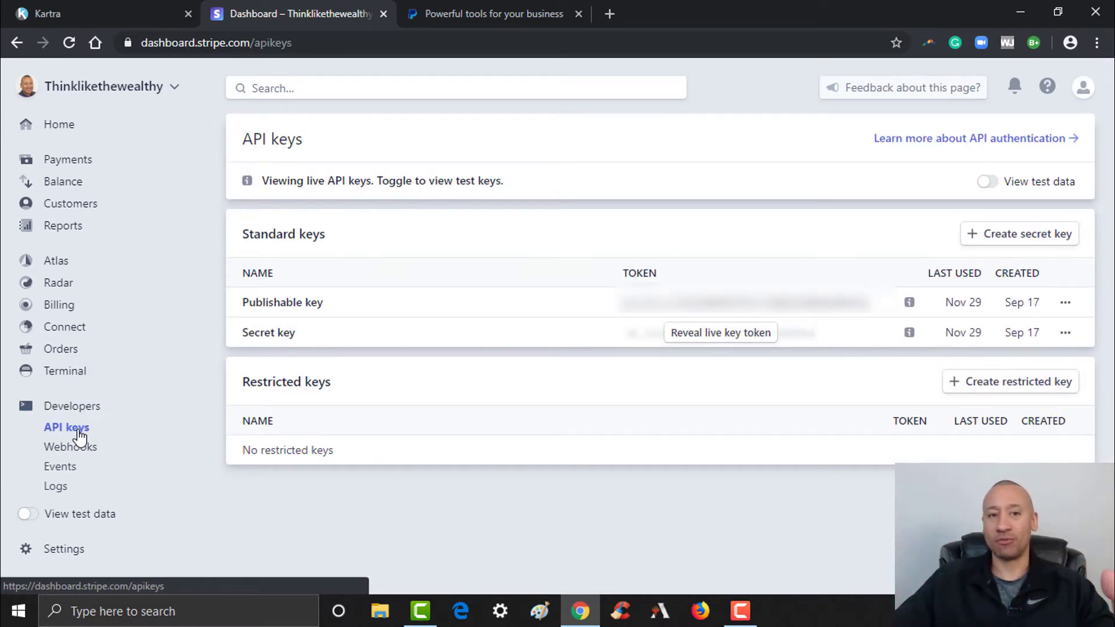
{"action": "left_click", "coordinate": [123, 7]}
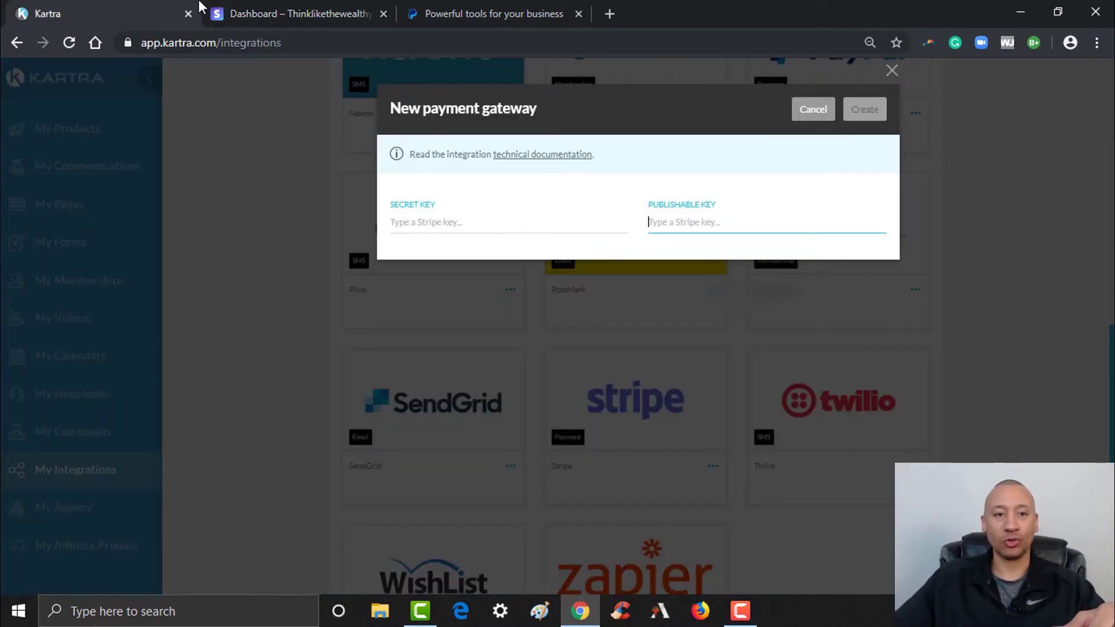
{"action": "left_click", "coordinate": [246, 7]}
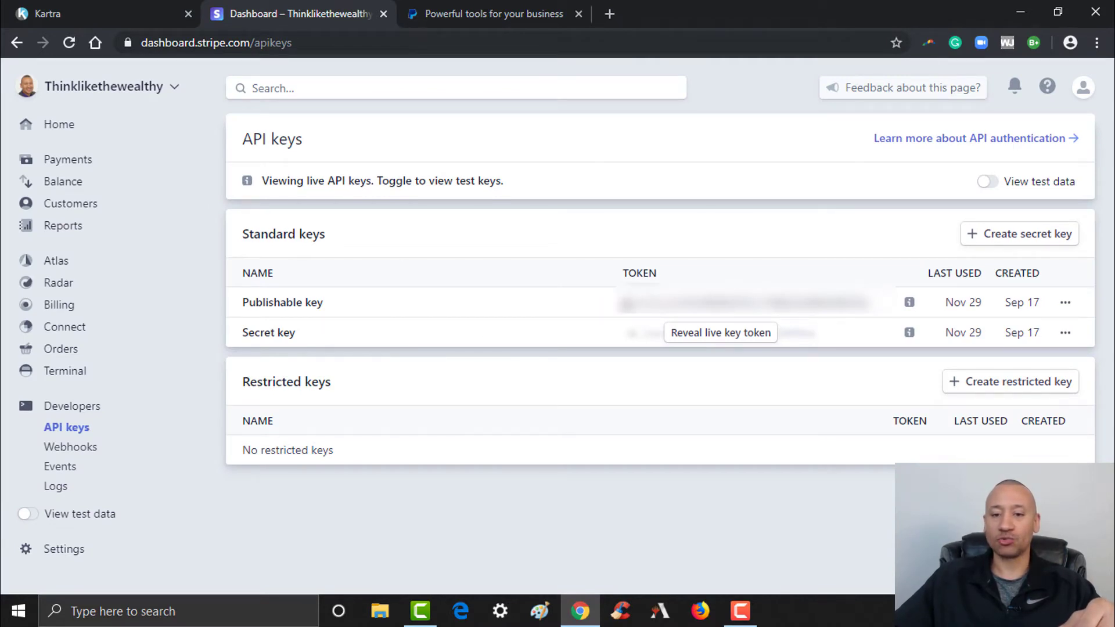
Copy the publishable key from Stripe and paste it into the Publishable Key field of Kartra's new payment gateway.
{"action": "left_click_drag", "start_coordinate": [620, 302], "coordinate": [874, 303]}
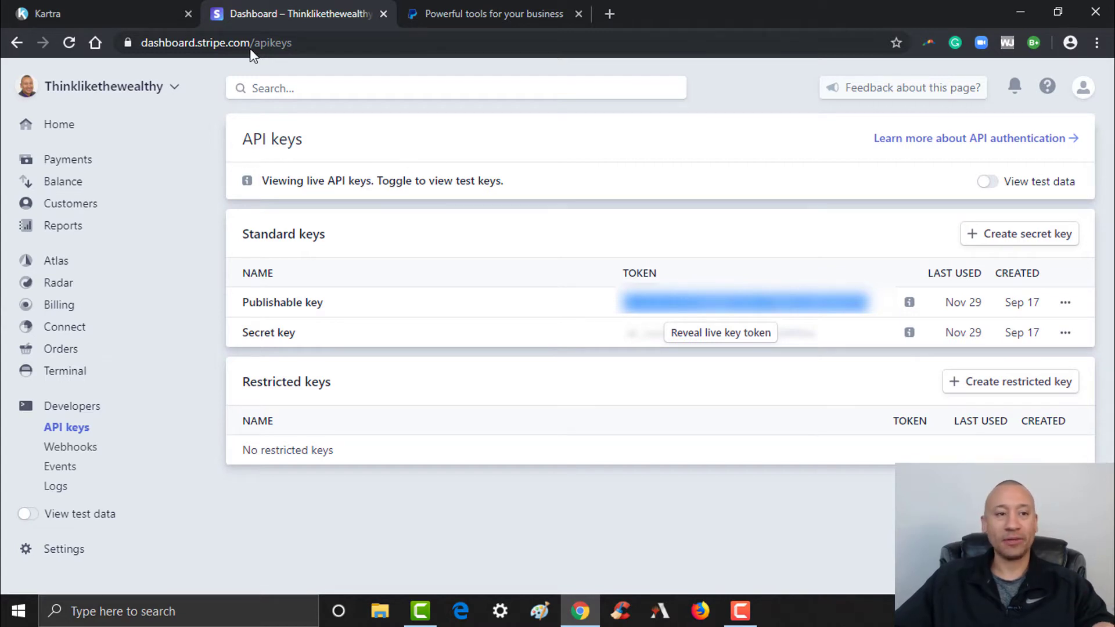
{"action": "left_click", "coordinate": [104, 2]}
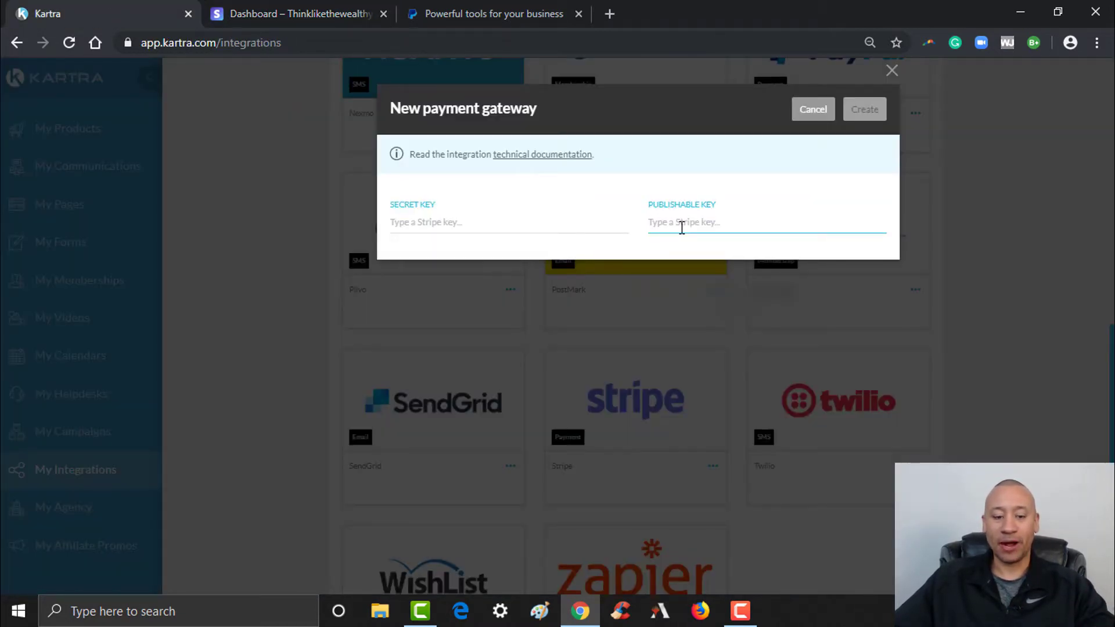
{"action": "key", "text": "ctrl+v"}
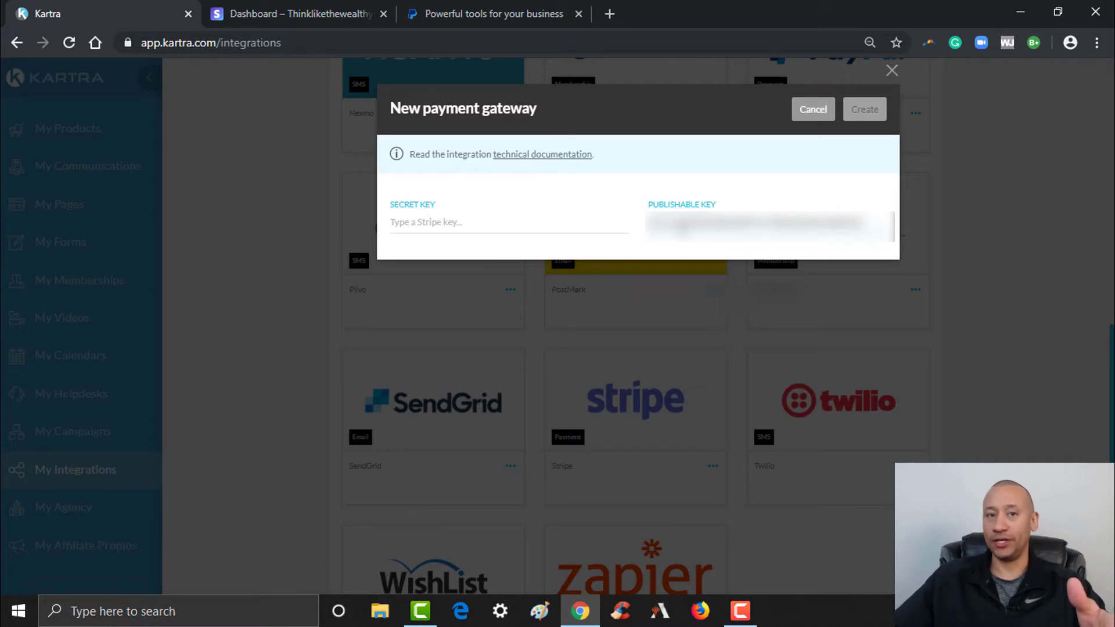
Reveal Stripe's live secret key, paste it into Kartra's Secret Key field, and create the payment gateway.
{"action": "left_click", "coordinate": [269, 15]}
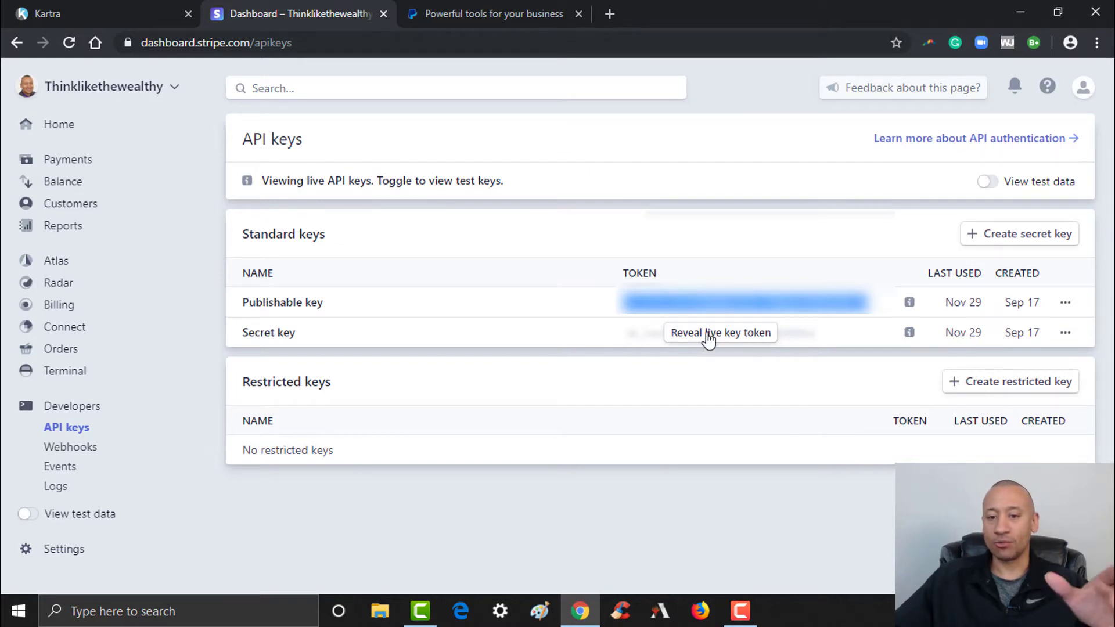
{"action": "left_click", "coordinate": [744, 338]}
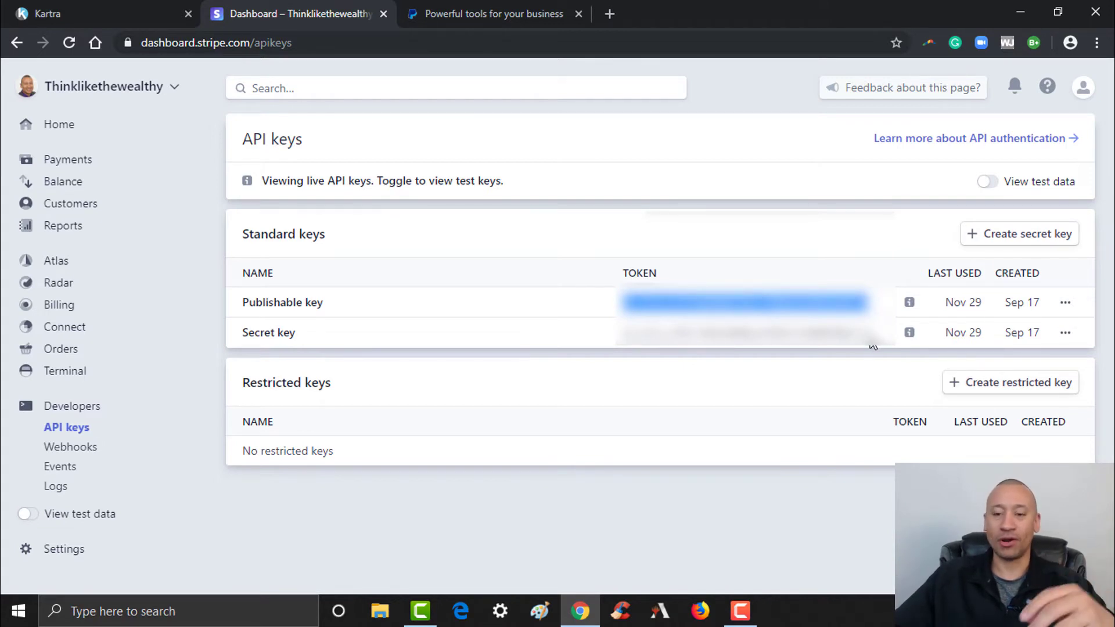
{"action": "left_click_drag", "start_coordinate": [872, 345], "coordinate": [623, 346]}
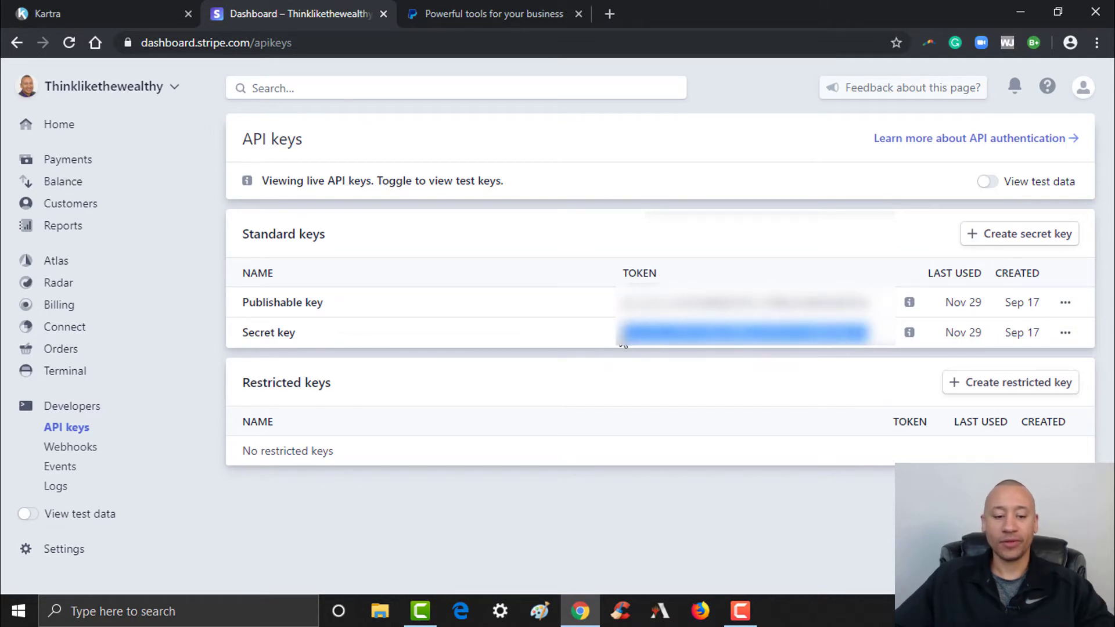
{"action": "left_click", "coordinate": [85, 6]}
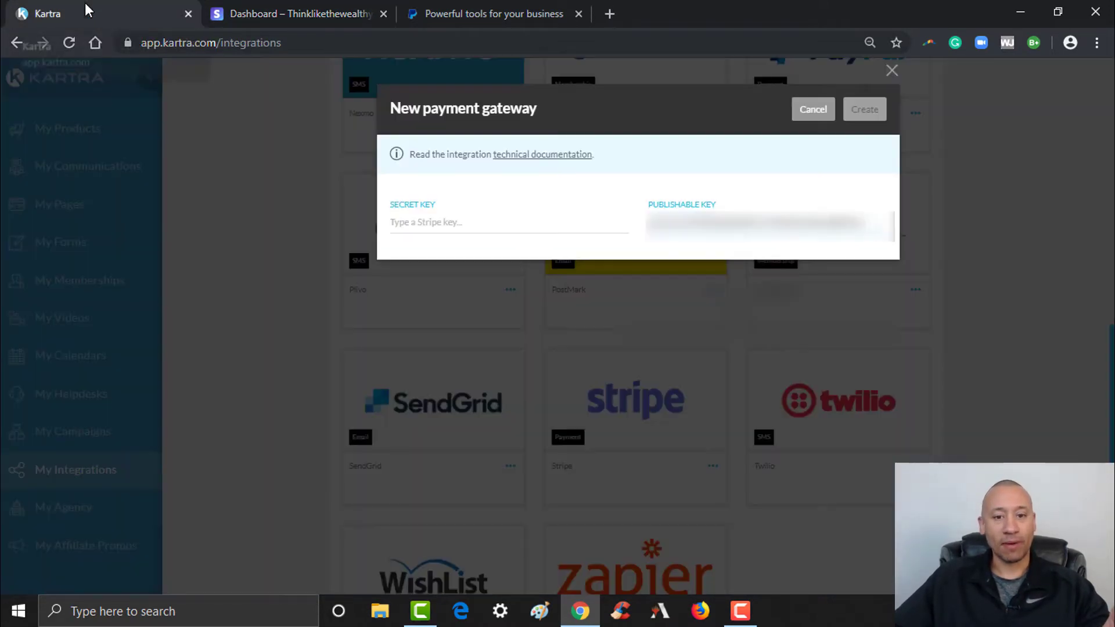
{"action": "left_click", "coordinate": [411, 224]}
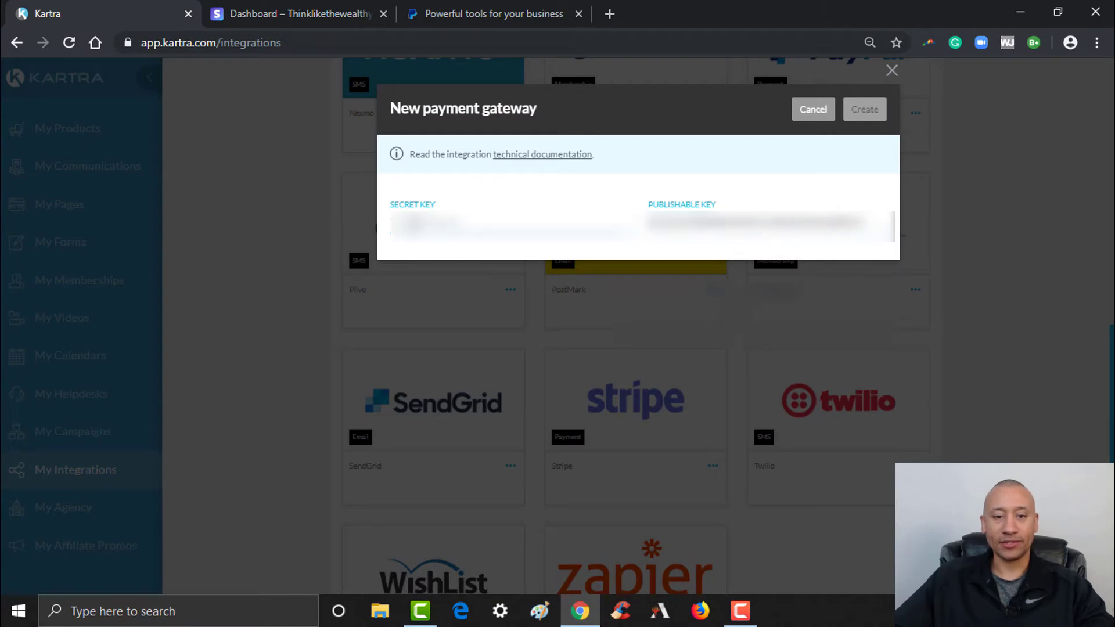
{"action": "key", "text": "ctrl+v"}
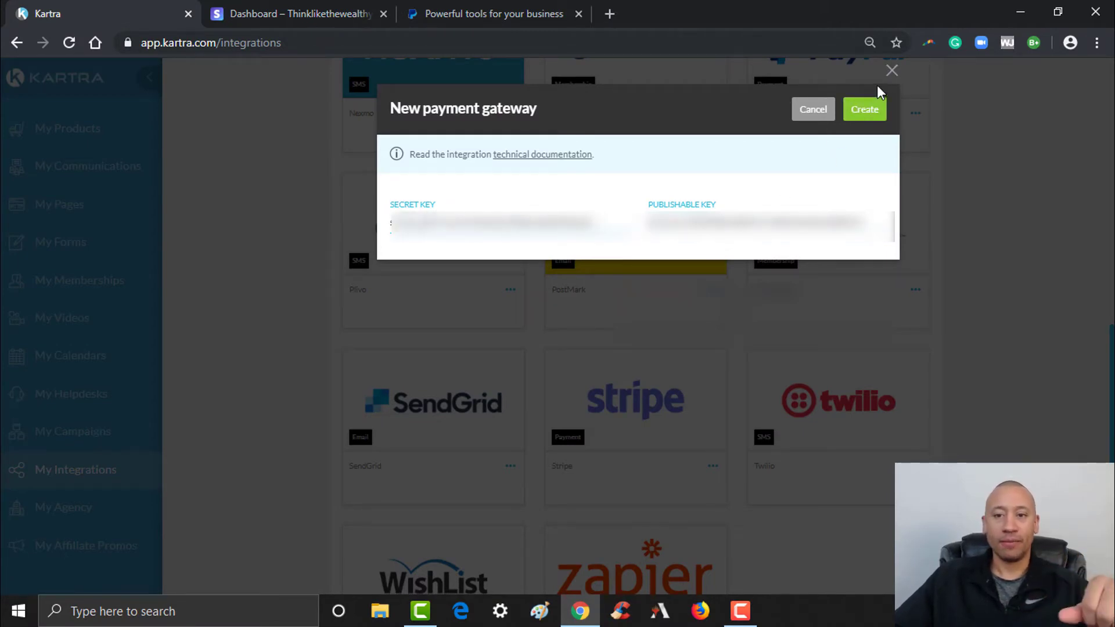
{"action": "left_click", "coordinate": [871, 111]}
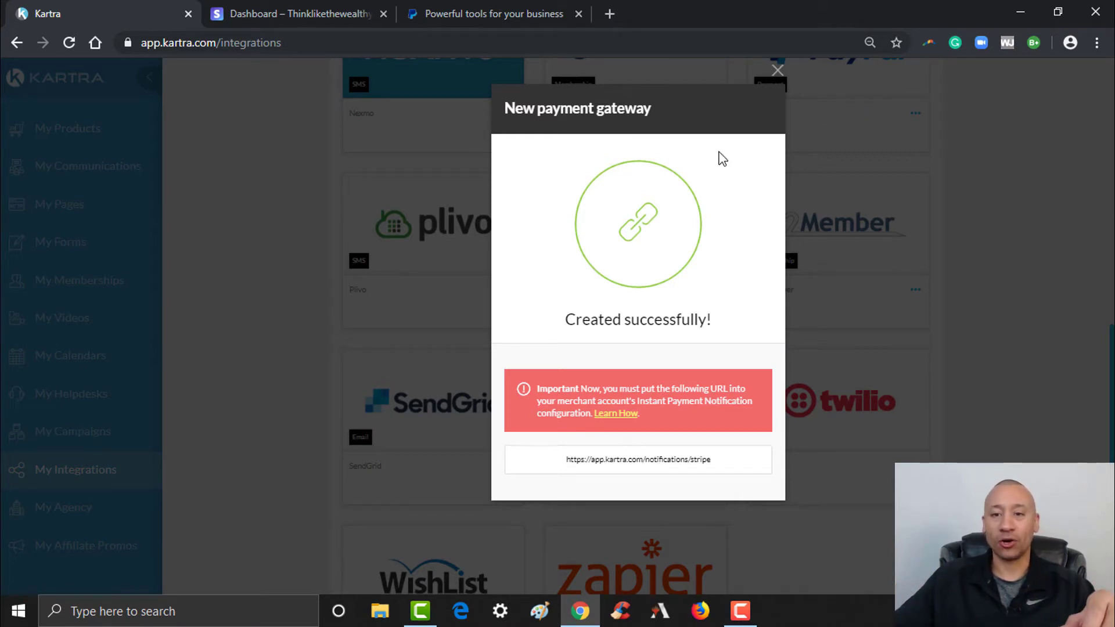
{"action": "left_click", "coordinate": [776, 74]}
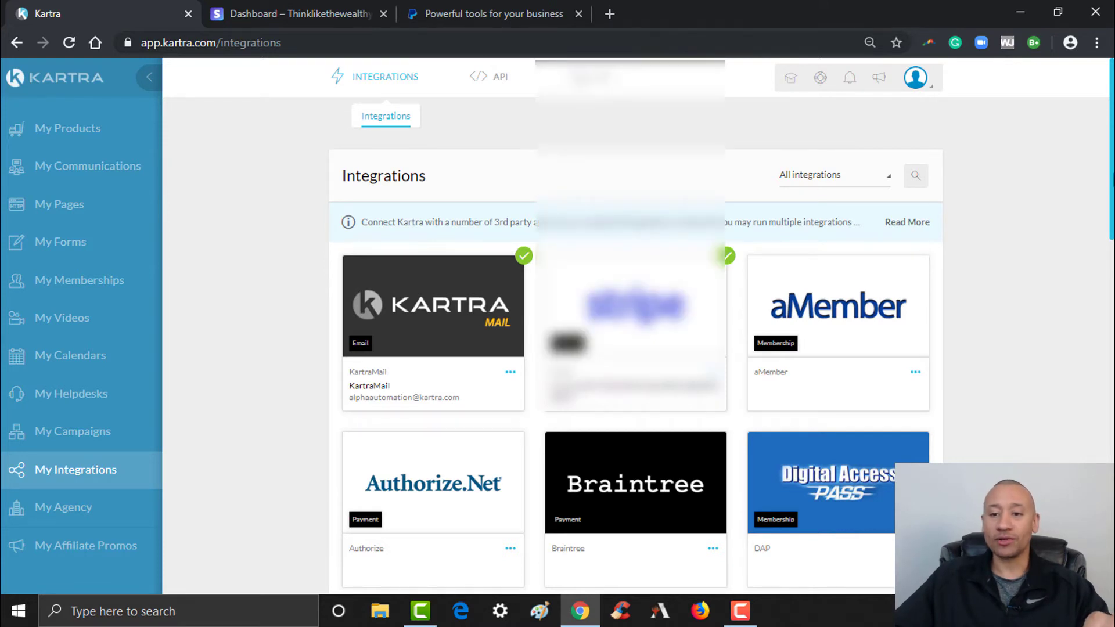
Start a new integration for PayPal from the integrations list.
{"action": "left_click_drag", "start_coordinate": [1112, 179], "coordinate": [1111, 293]}
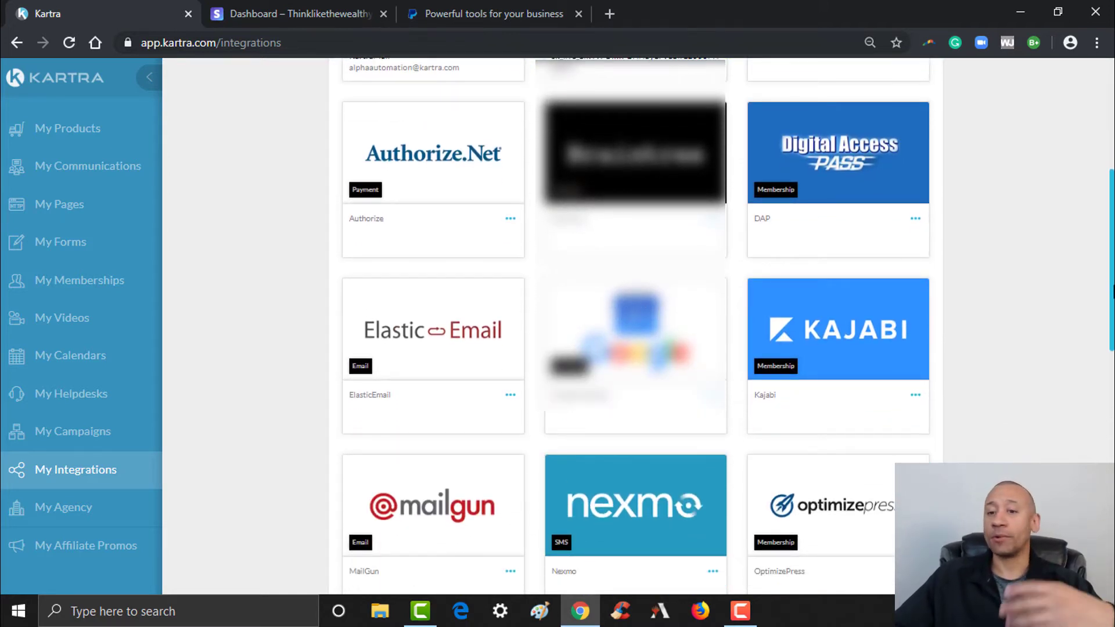
{"action": "left_click_drag", "start_coordinate": [1111, 293], "coordinate": [1112, 294]}
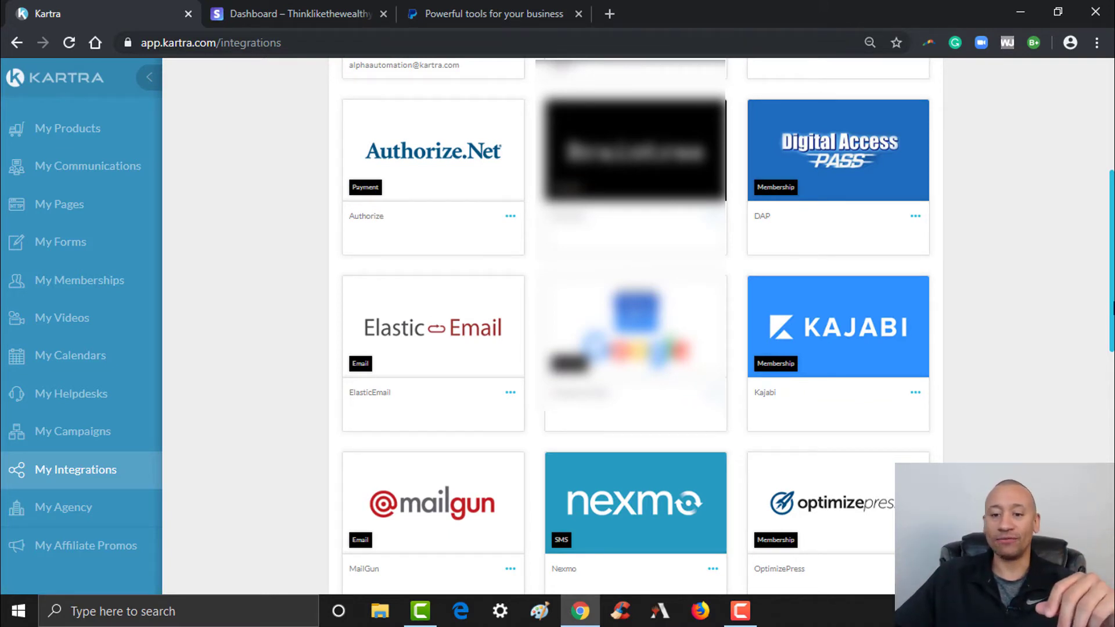
{"action": "left_click_drag", "start_coordinate": [1112, 308], "coordinate": [1111, 430]}
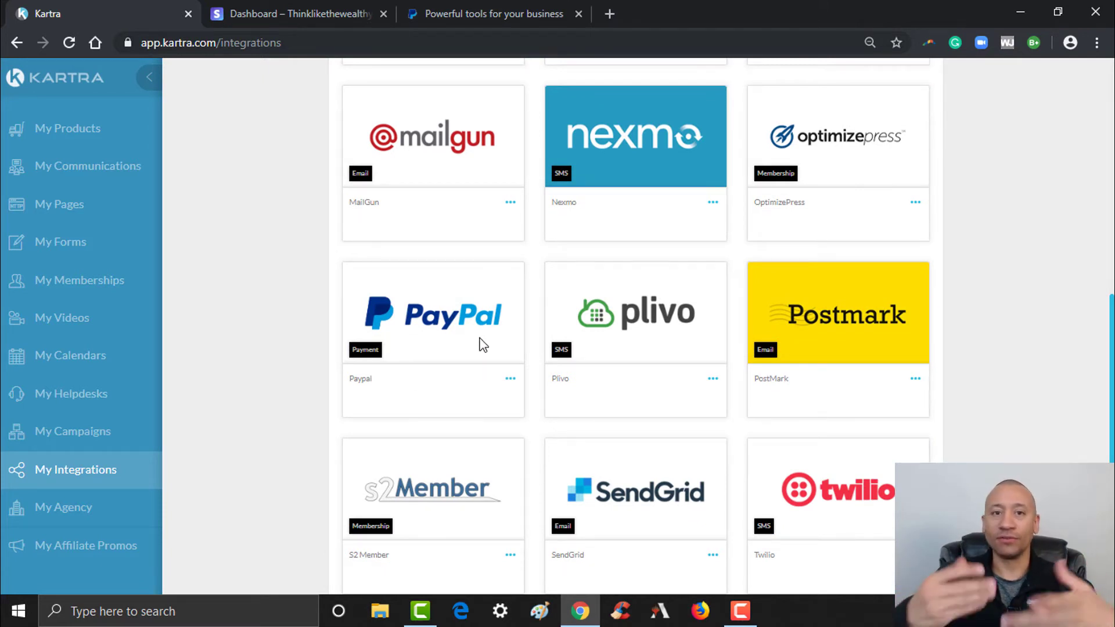
{"action": "left_click", "coordinate": [510, 381]}
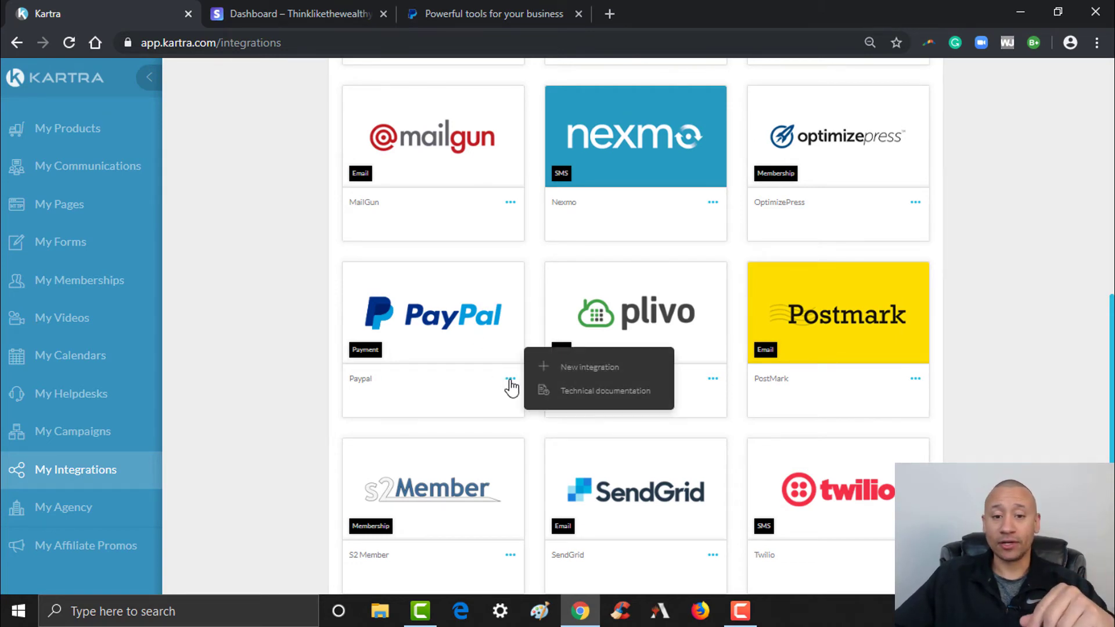
{"action": "left_click", "coordinate": [602, 367]}
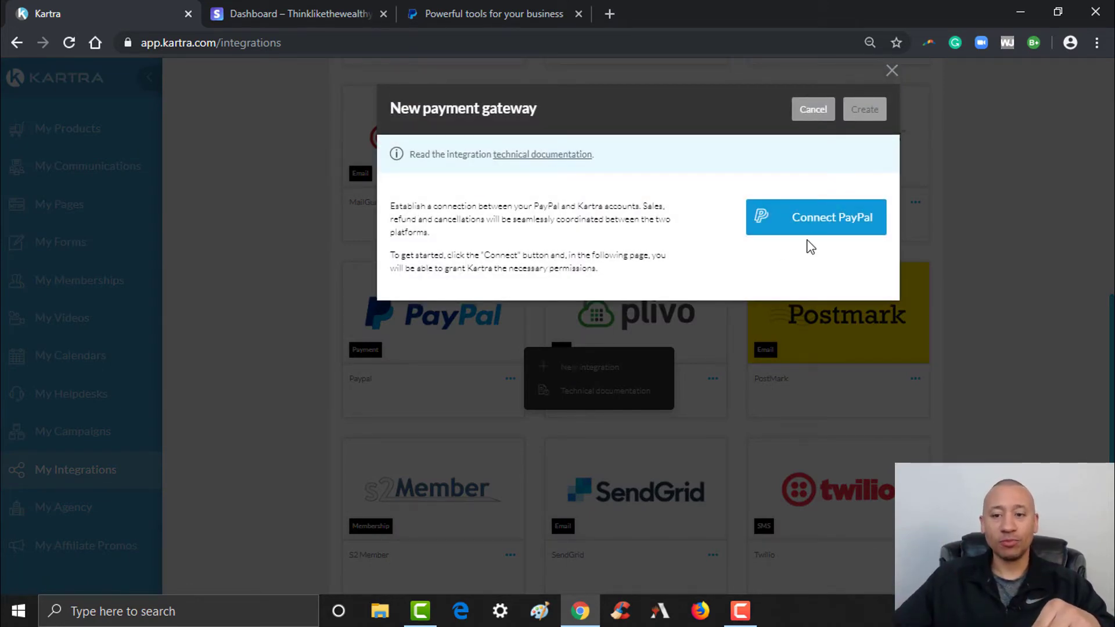
Connect PayPal to the new gateway by logging in with the saved account credentials and granting Kartra permission.
{"action": "left_click", "coordinate": [822, 229]}
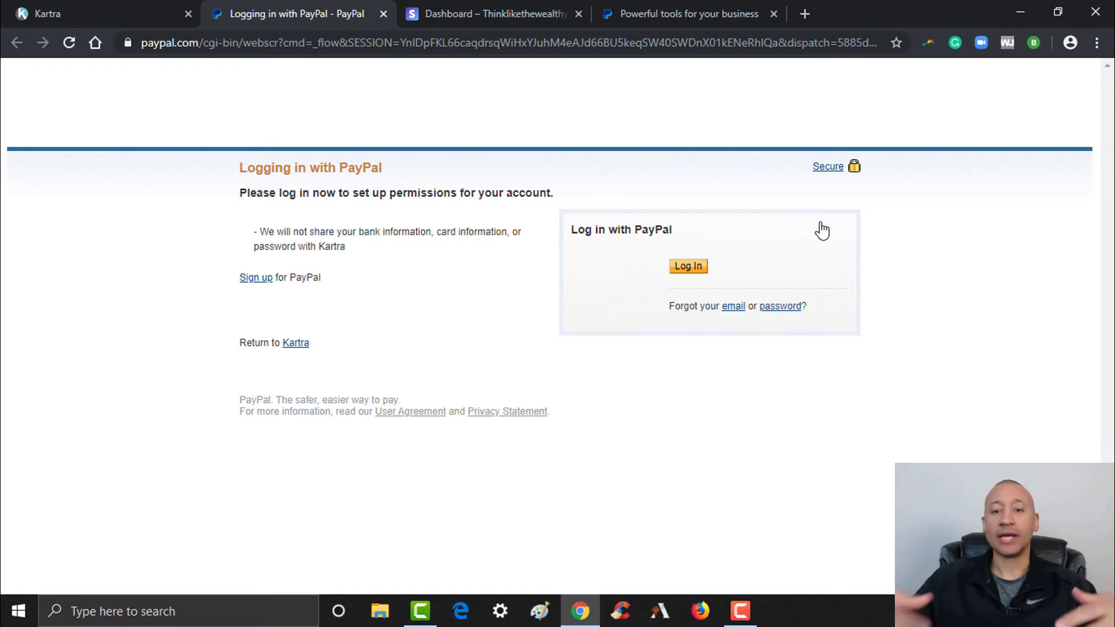
{"action": "left_click", "coordinate": [688, 271]}
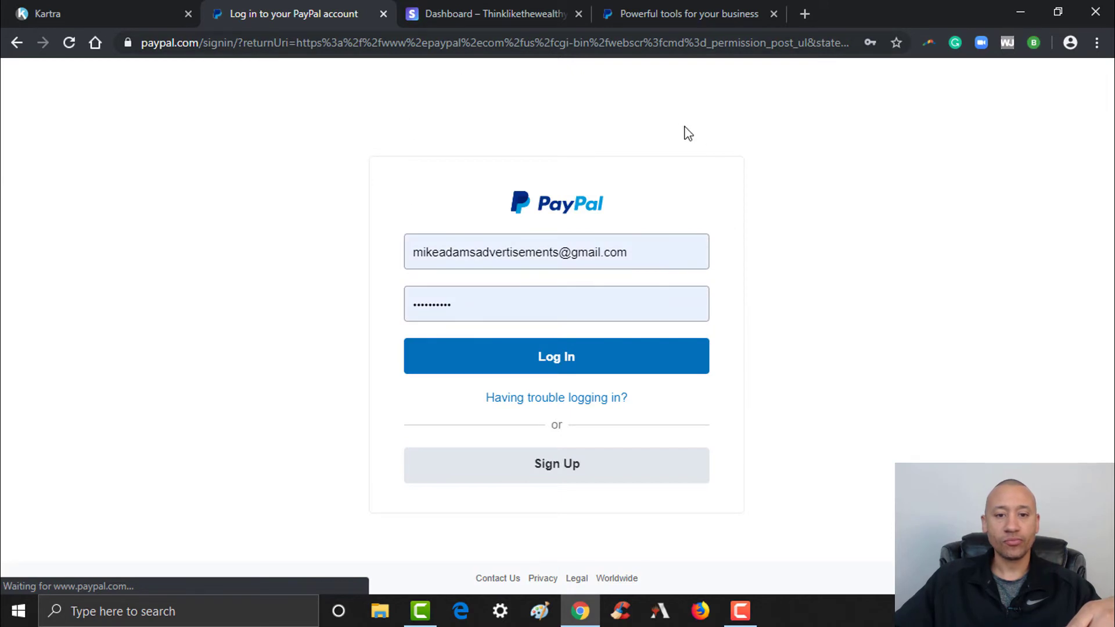
{"action": "left_click", "coordinate": [545, 373]}
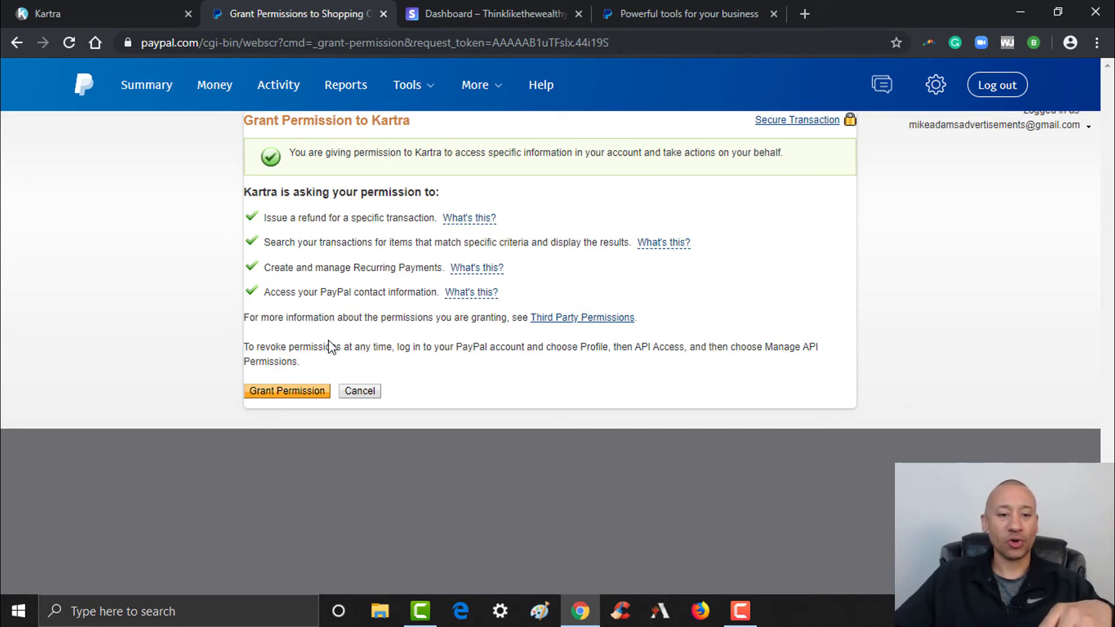
{"action": "left_click", "coordinate": [275, 400]}
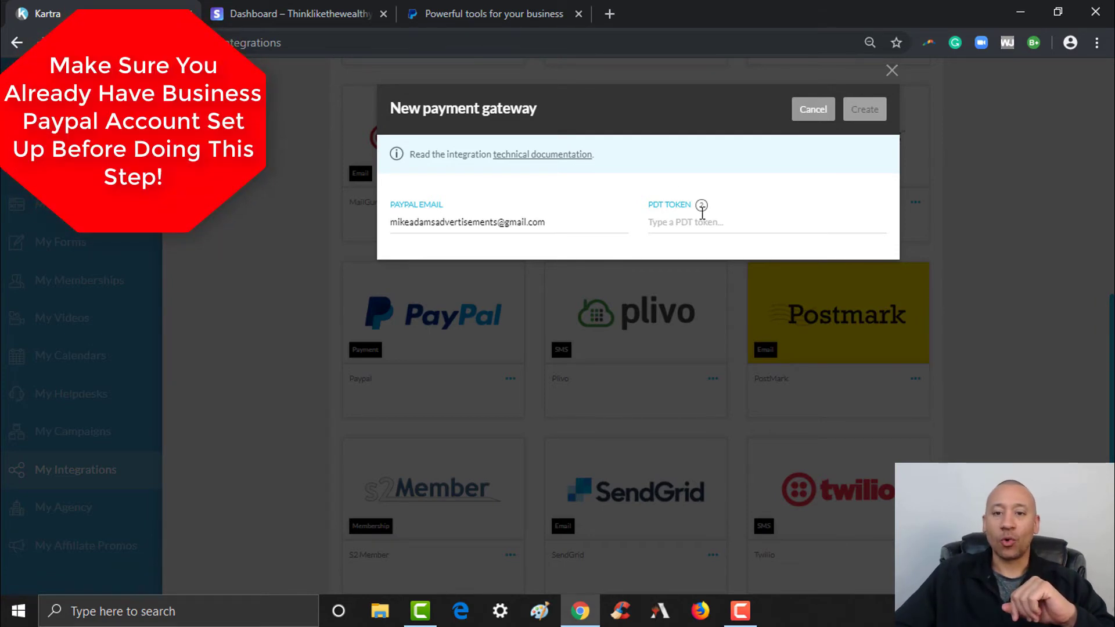
{"action": "mouse_move", "coordinate": [701, 206]}
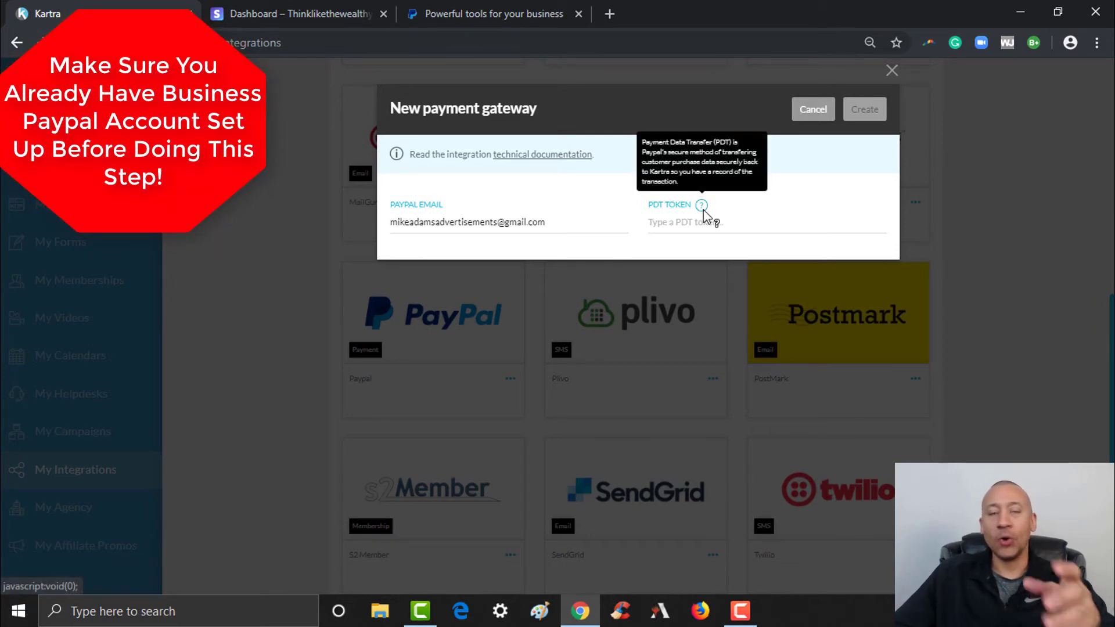
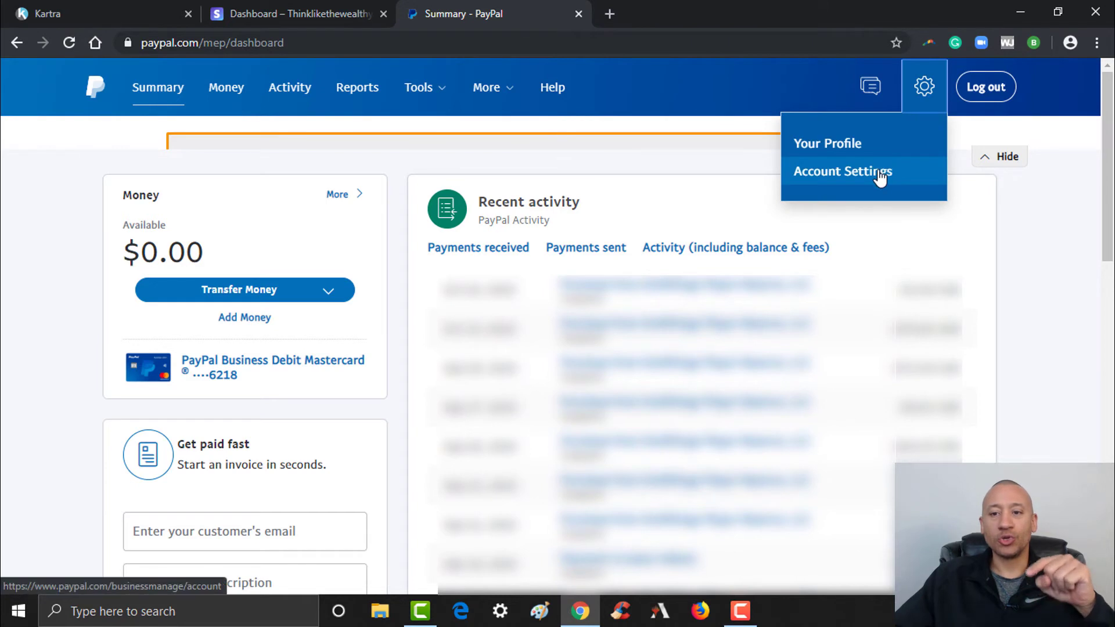
Open the website preferences under Website payments in PayPal's account settings.
{"action": "left_click", "coordinate": [875, 171]}
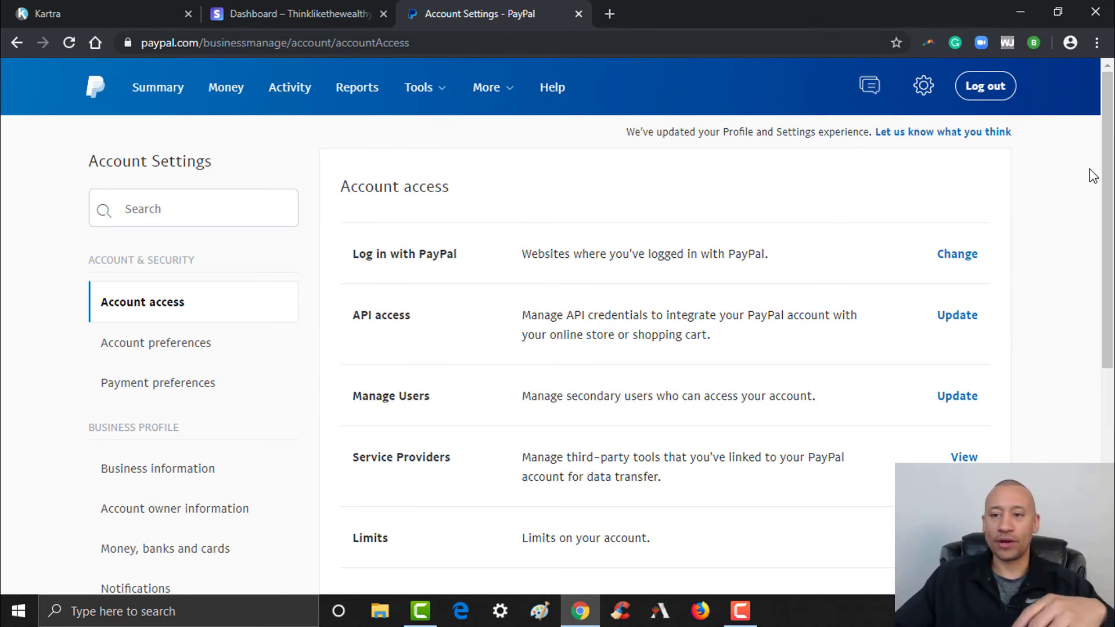
{"action": "left_click_drag", "start_coordinate": [1105, 174], "coordinate": [1108, 300]}
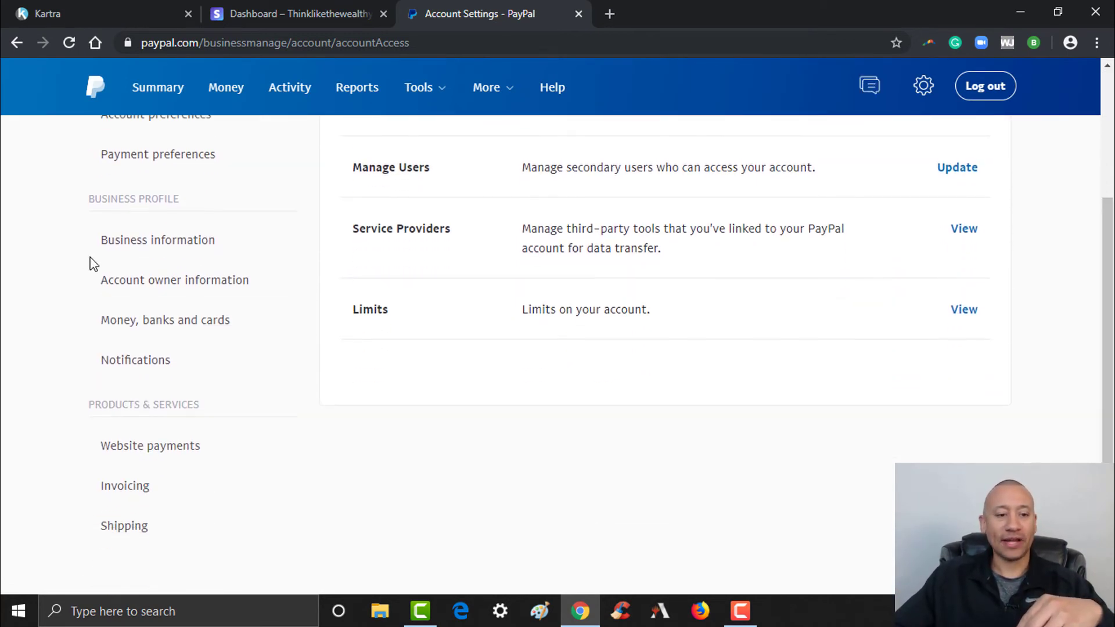
{"action": "left_click", "coordinate": [134, 455]}
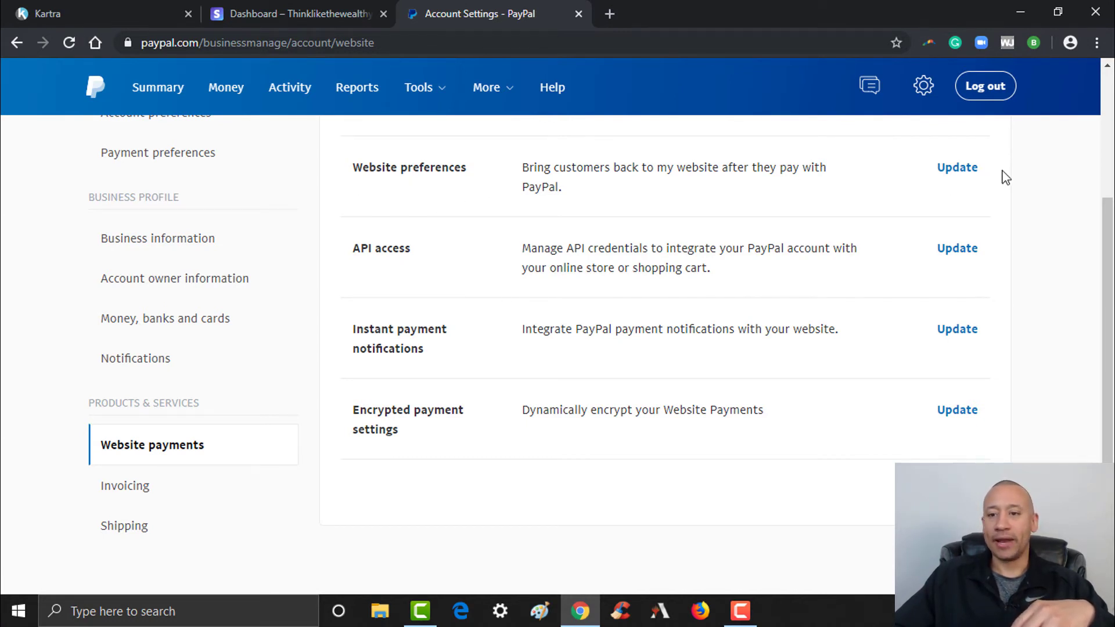
{"action": "left_click", "coordinate": [963, 170]}
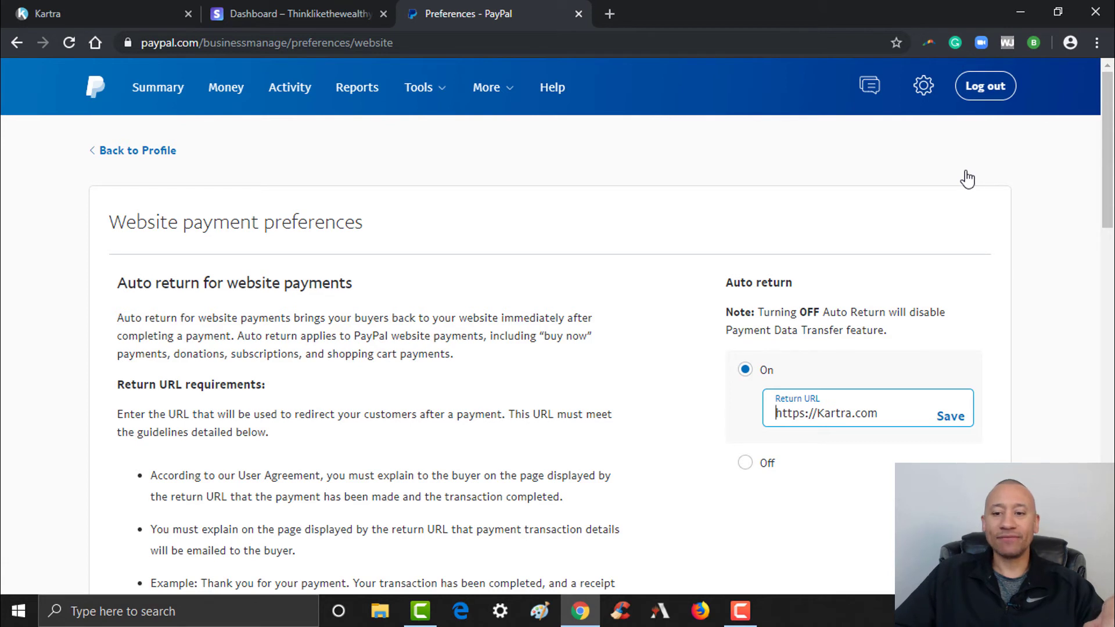
Check the PDT Token field in Kartra's new gateway and the auto return URL in PayPal's website payment preferences.
{"action": "left_click", "coordinate": [109, 8]}
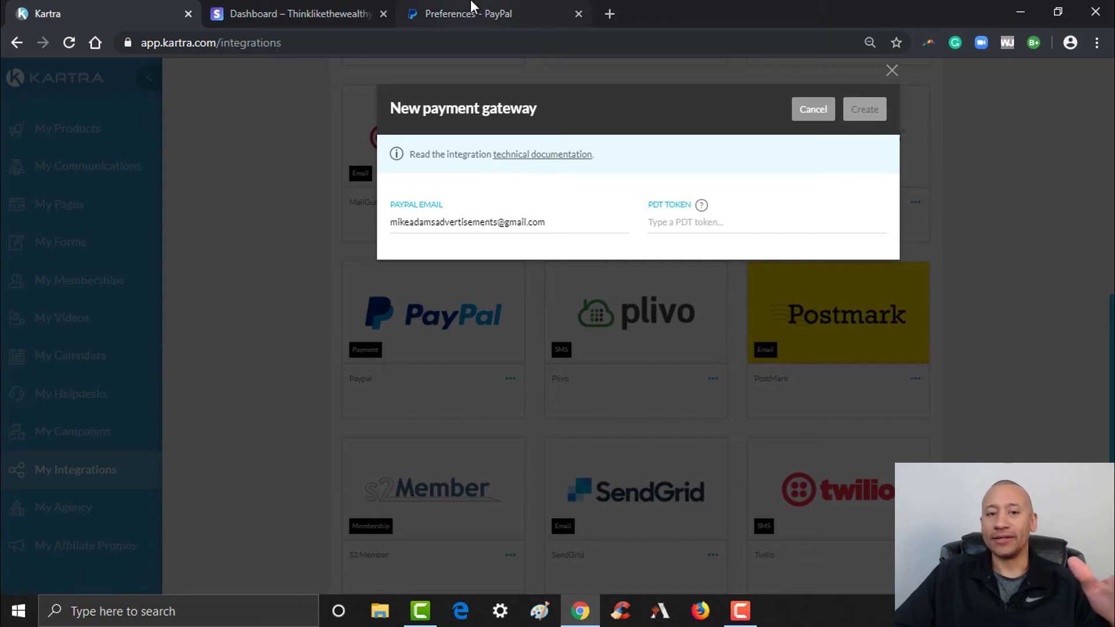
{"action": "left_click", "coordinate": [507, 1]}
{"action": "left_click", "coordinate": [488, 87]}
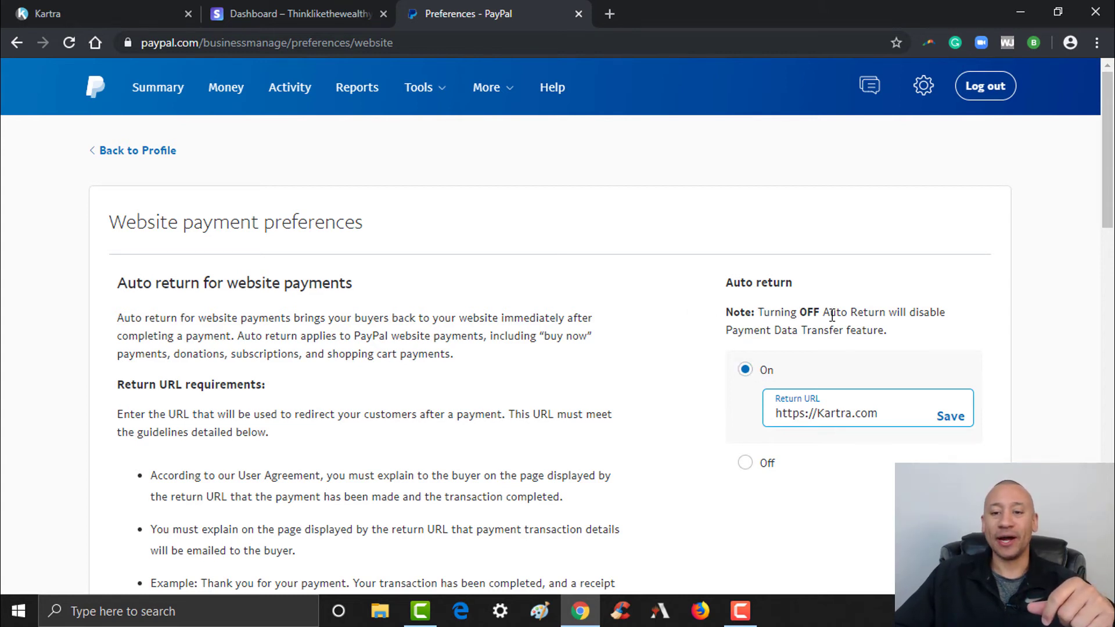
{"action": "left_click_drag", "start_coordinate": [890, 412], "coordinate": [776, 413]}
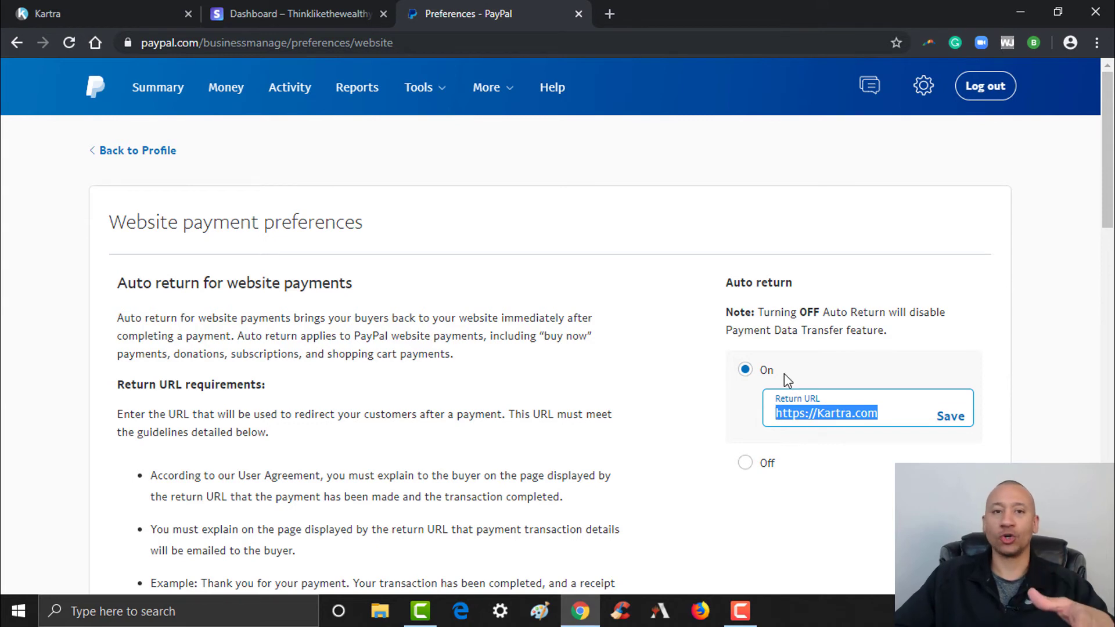
Copy the identity token from PayPal's Payment data transfer section and paste it into Kartra's PDT Token field.
{"action": "left_click_drag", "start_coordinate": [1112, 142], "coordinate": [1099, 279]}
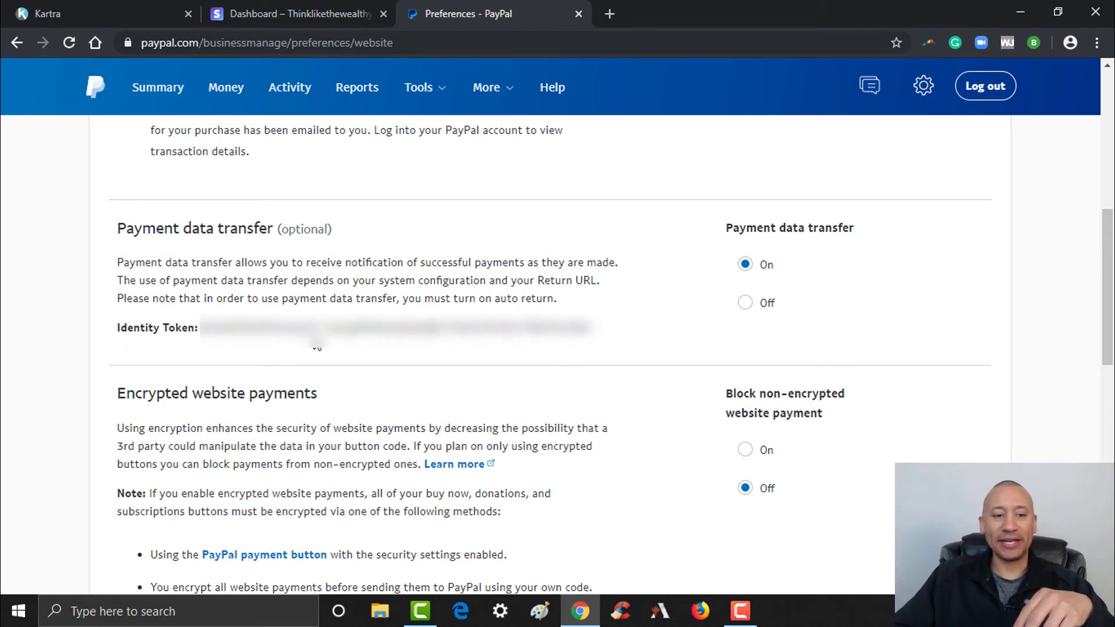
{"action": "left_click_drag", "start_coordinate": [200, 328], "coordinate": [598, 341]}
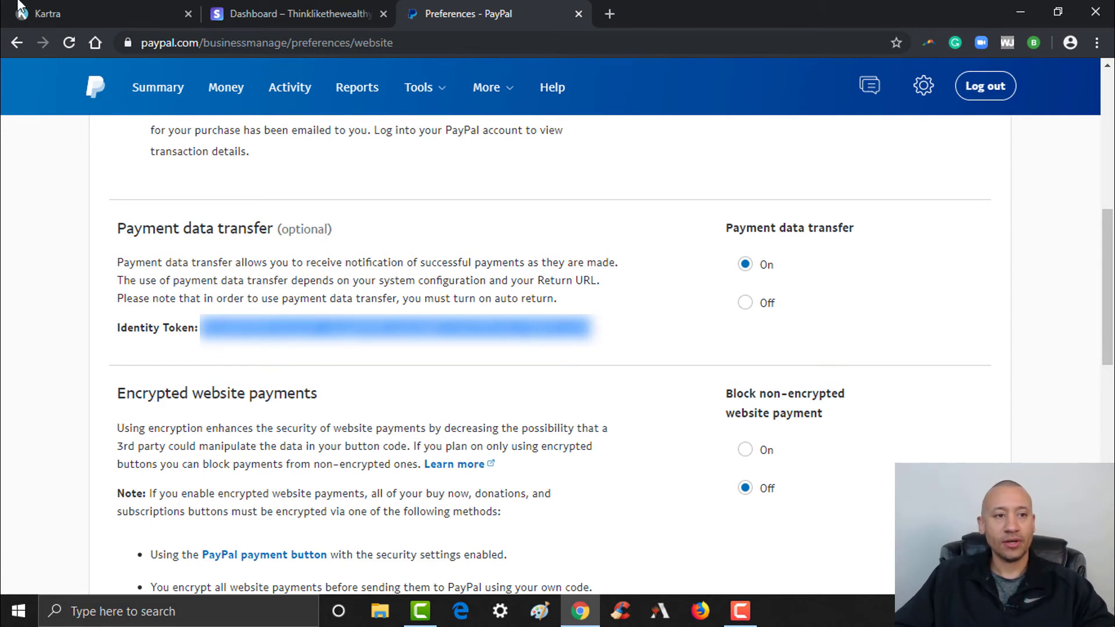
{"action": "left_click", "coordinate": [124, 11]}
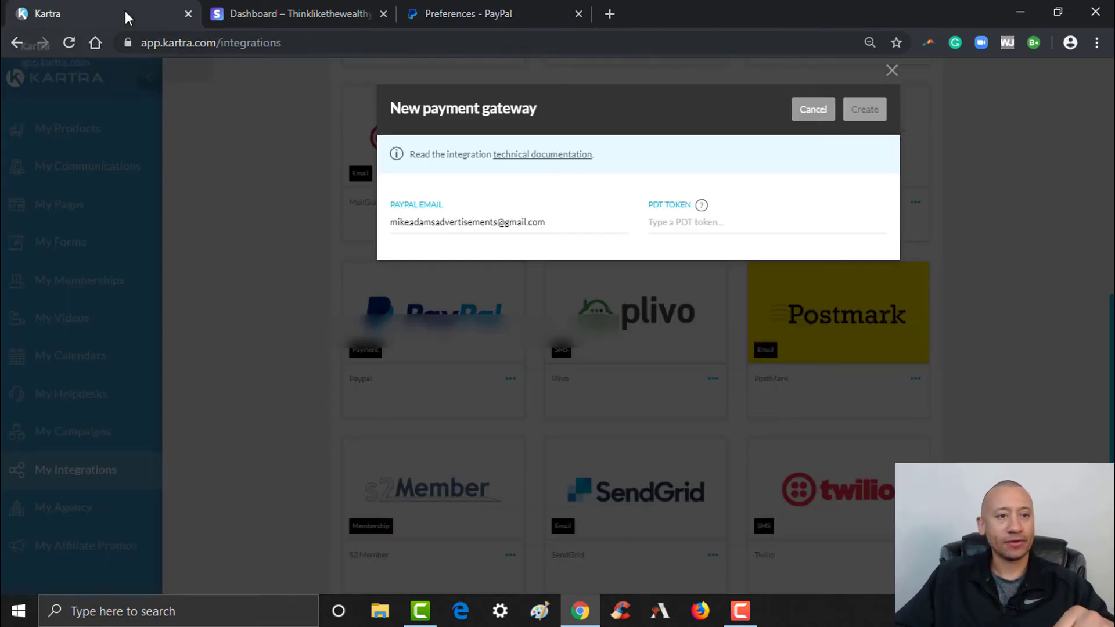
{"action": "key", "text": "ctrl+v"}
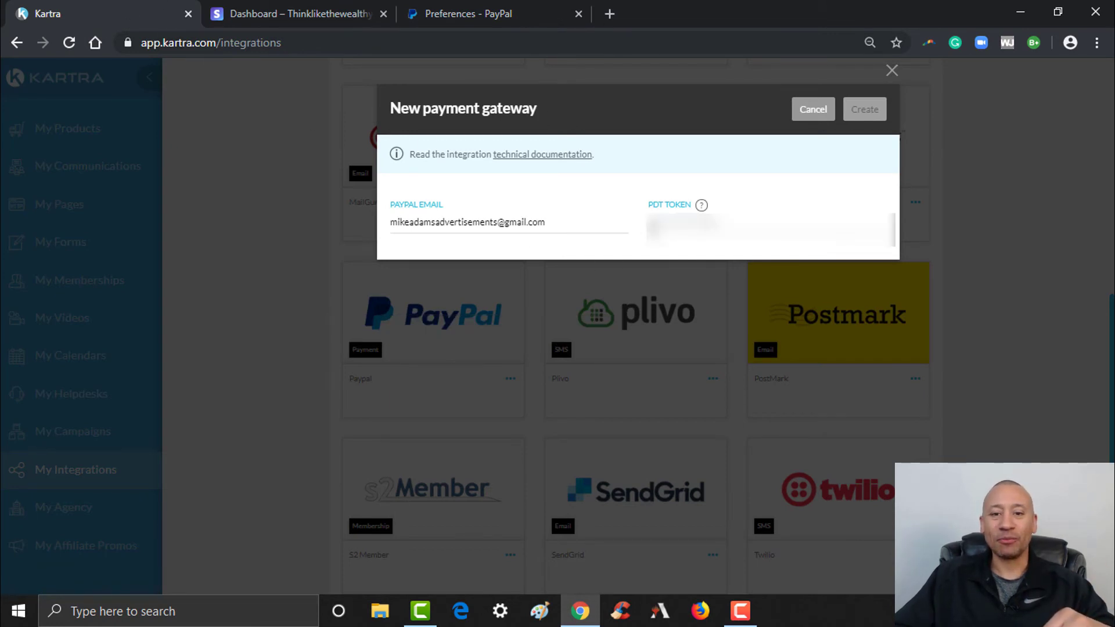
{"action": "key", "text": "ctrl+v"}
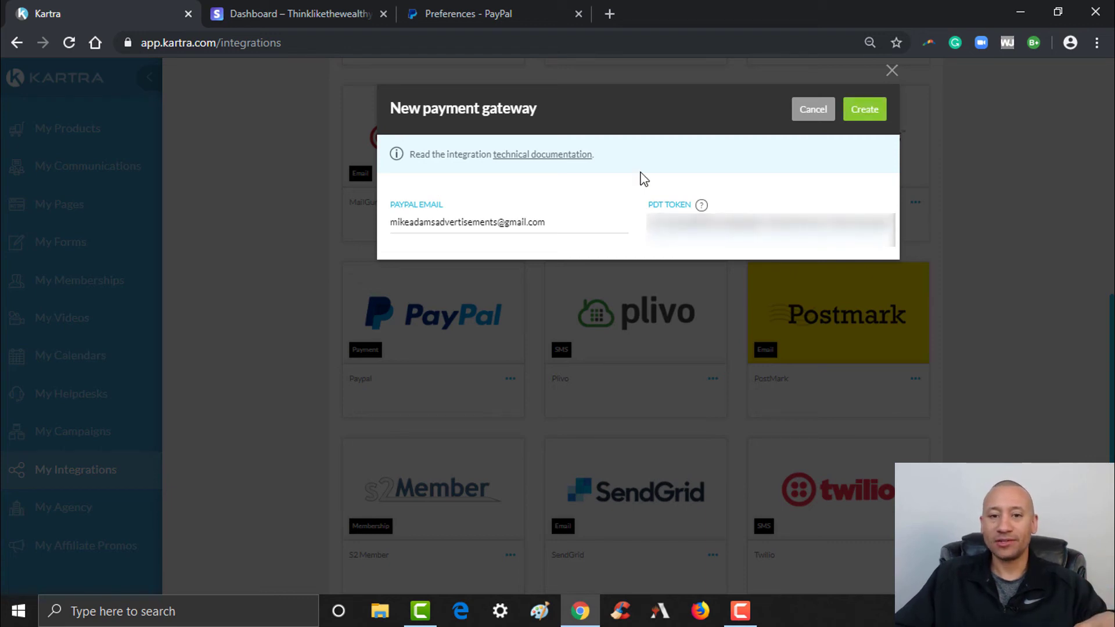
Create the PayPal payment gateway in Kartra, dismiss the save dialog, and check the PayPal integration's status.
{"action": "left_click", "coordinate": [865, 109]}
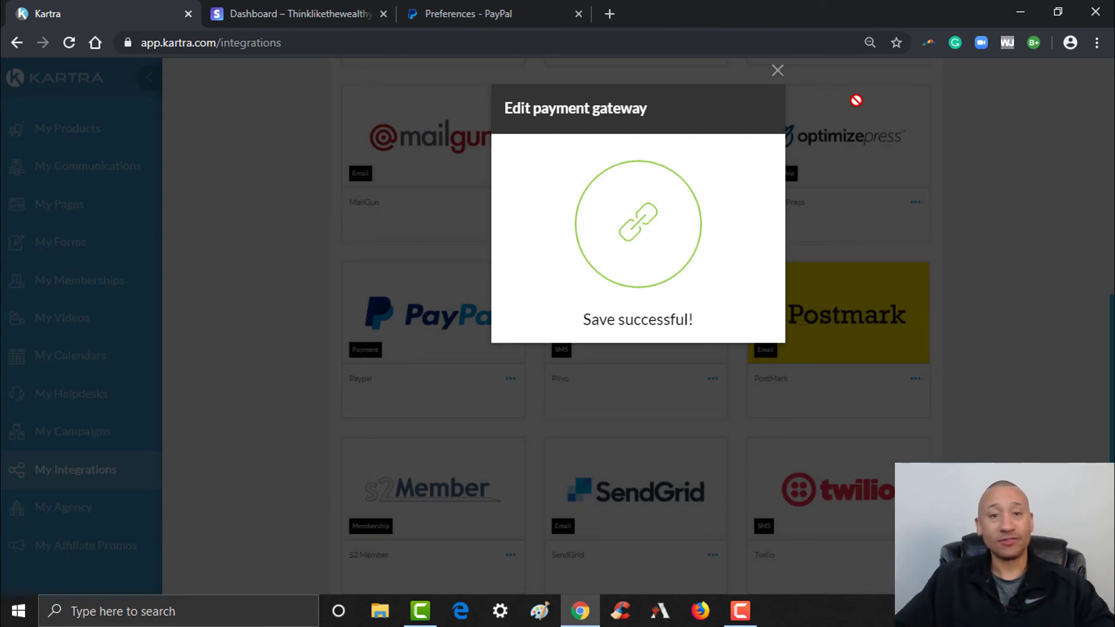
{"action": "left_click", "coordinate": [776, 71]}
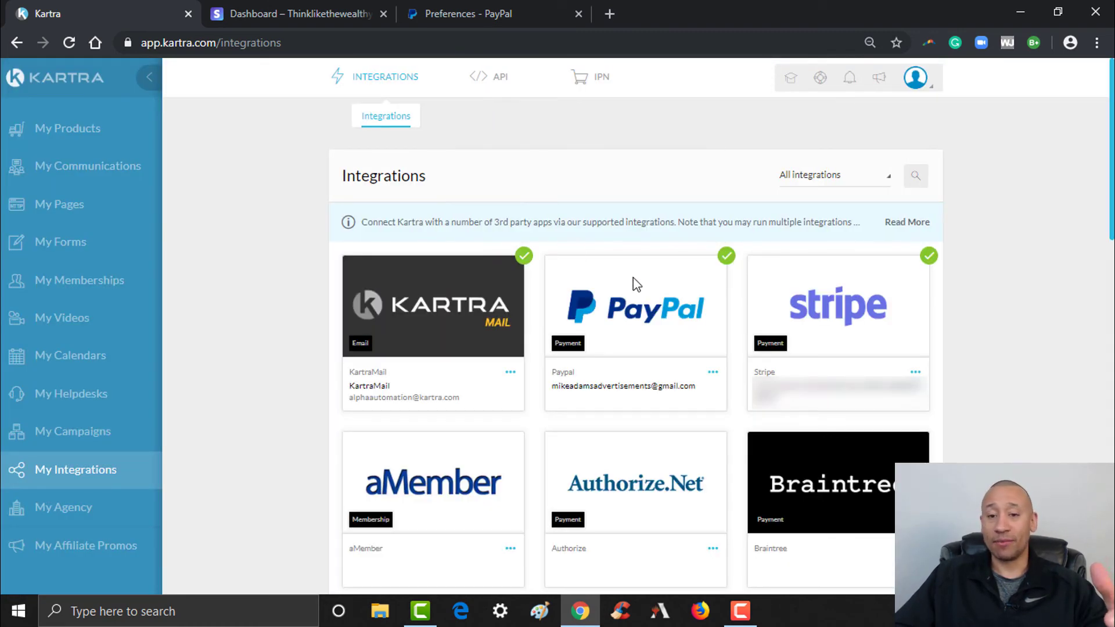
{"action": "mouse_move", "coordinate": [730, 263]}
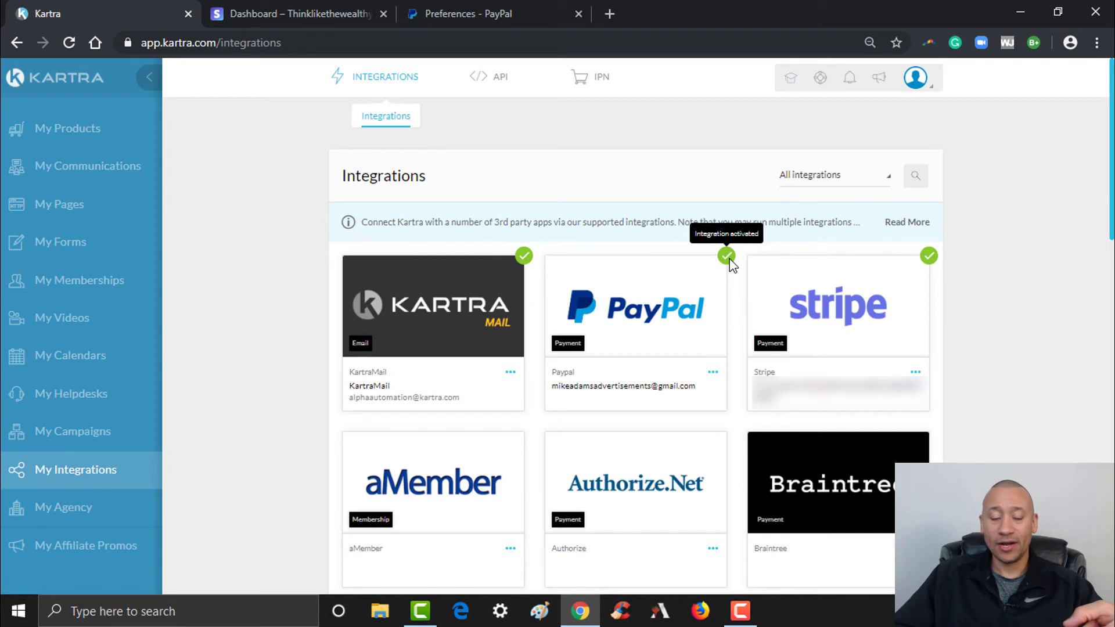